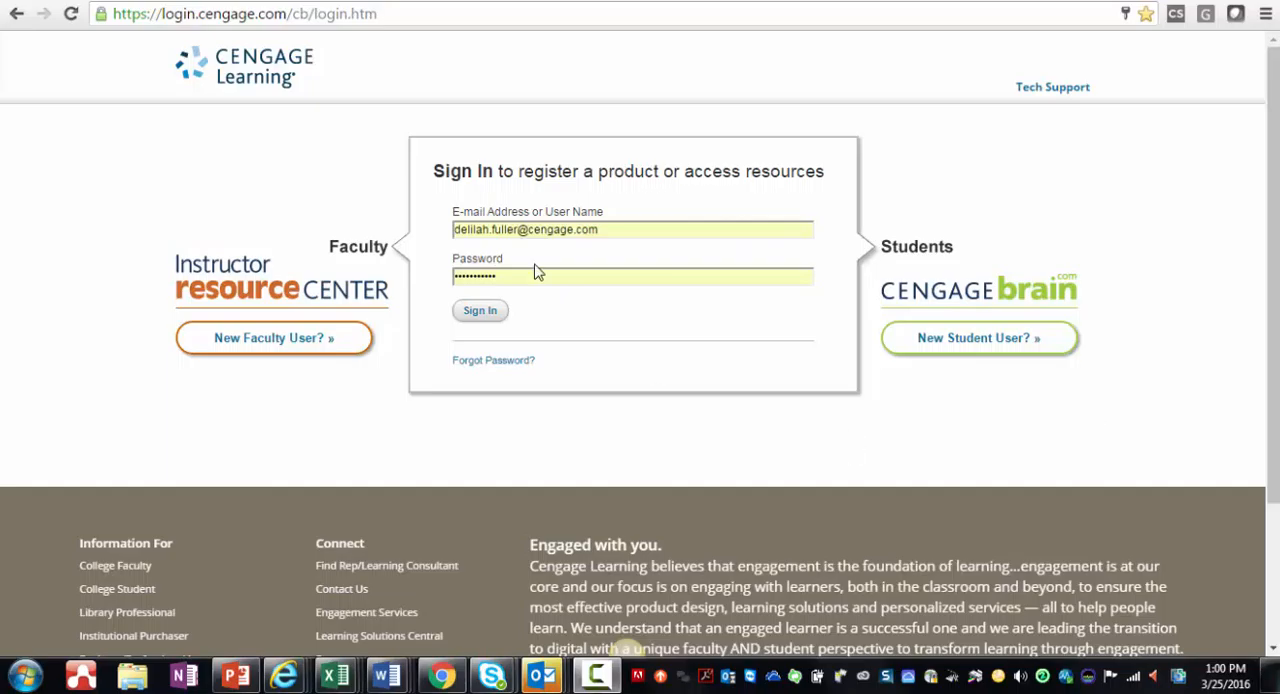
Step: Sign in to the Instructor Resource Center and open the MindTap course "brigham Fund of Fin Man 9e Concise"
{"action": "left_click_drag", "start_coordinate": [288, 14], "coordinate": [157, 14]}
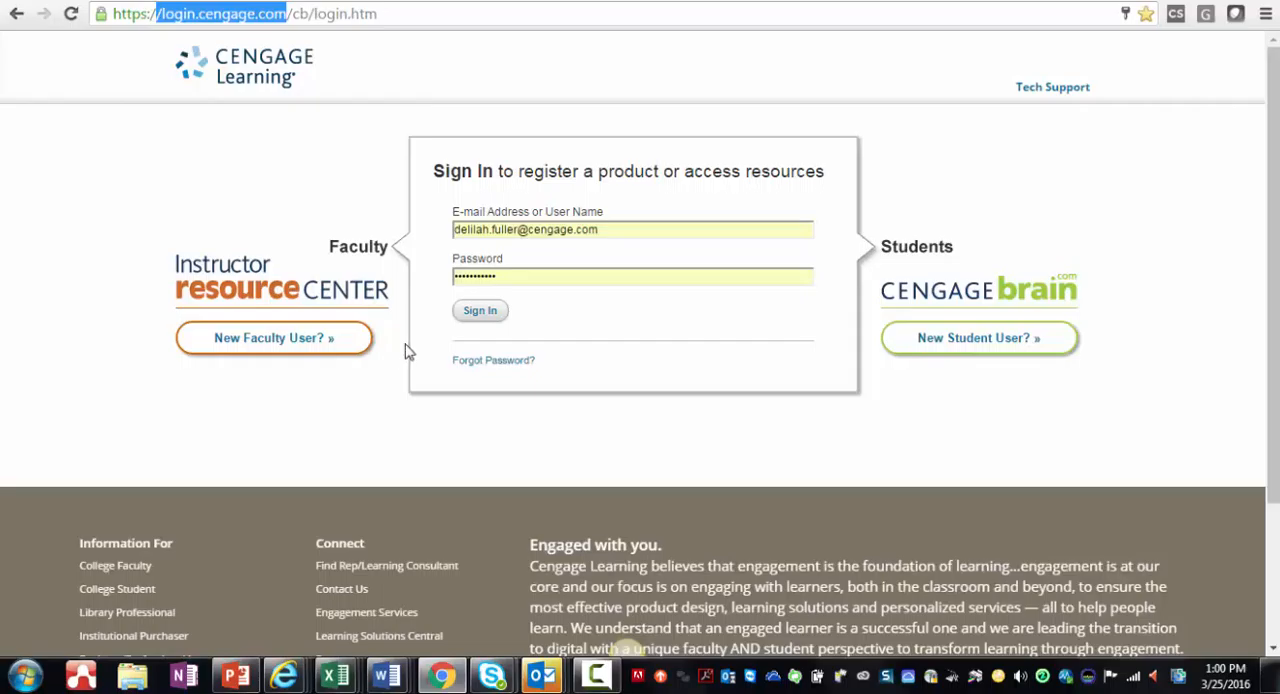
{"action": "left_click", "coordinate": [474, 315]}
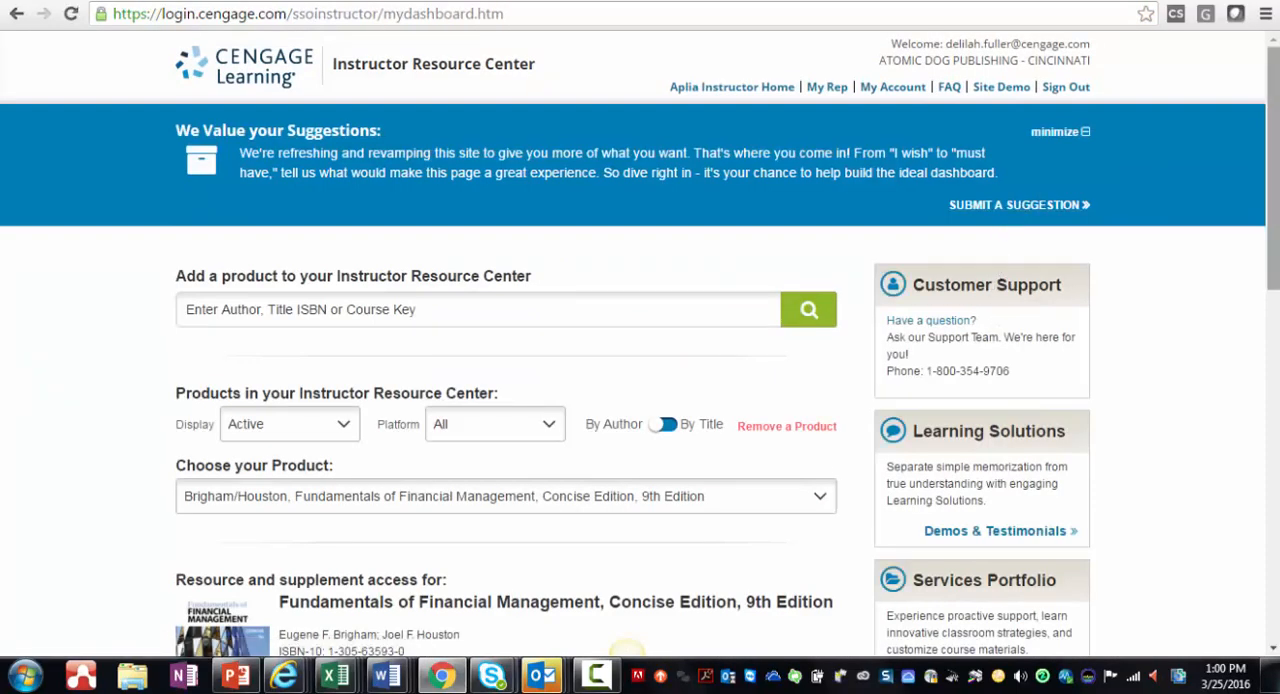
{"action": "left_click_drag", "start_coordinate": [1274, 117], "coordinate": [1274, 255]}
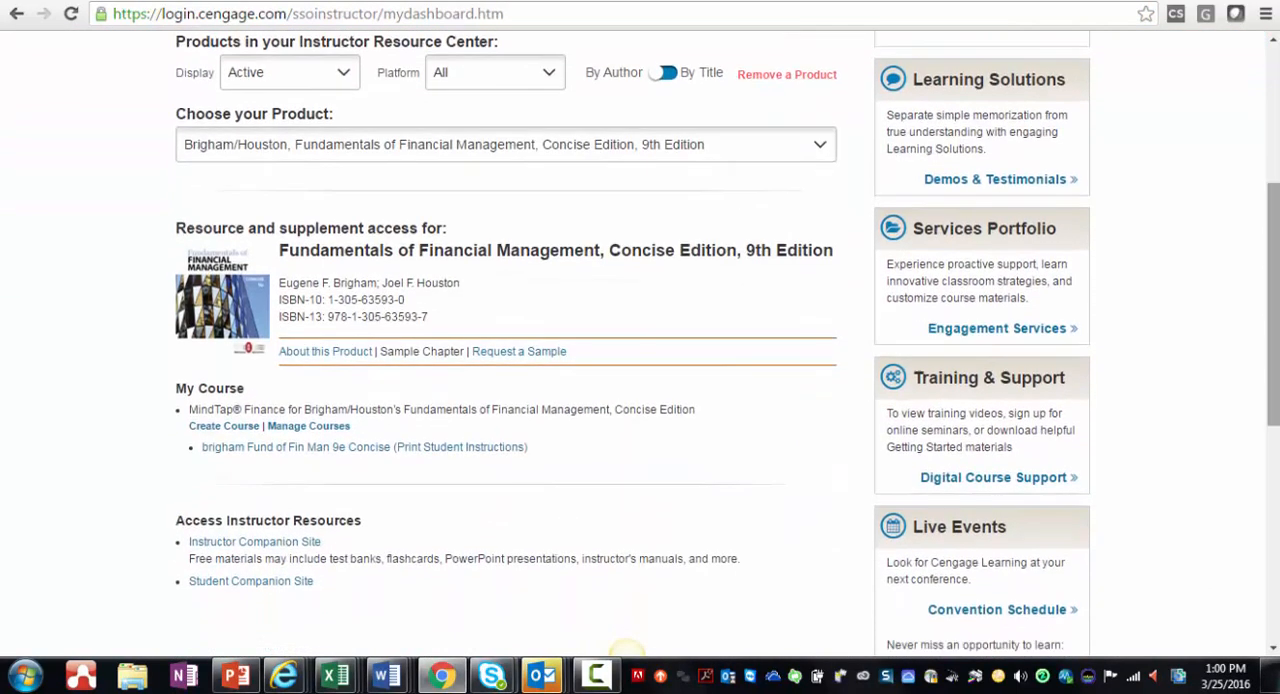
{"action": "left_click", "coordinate": [256, 452]}
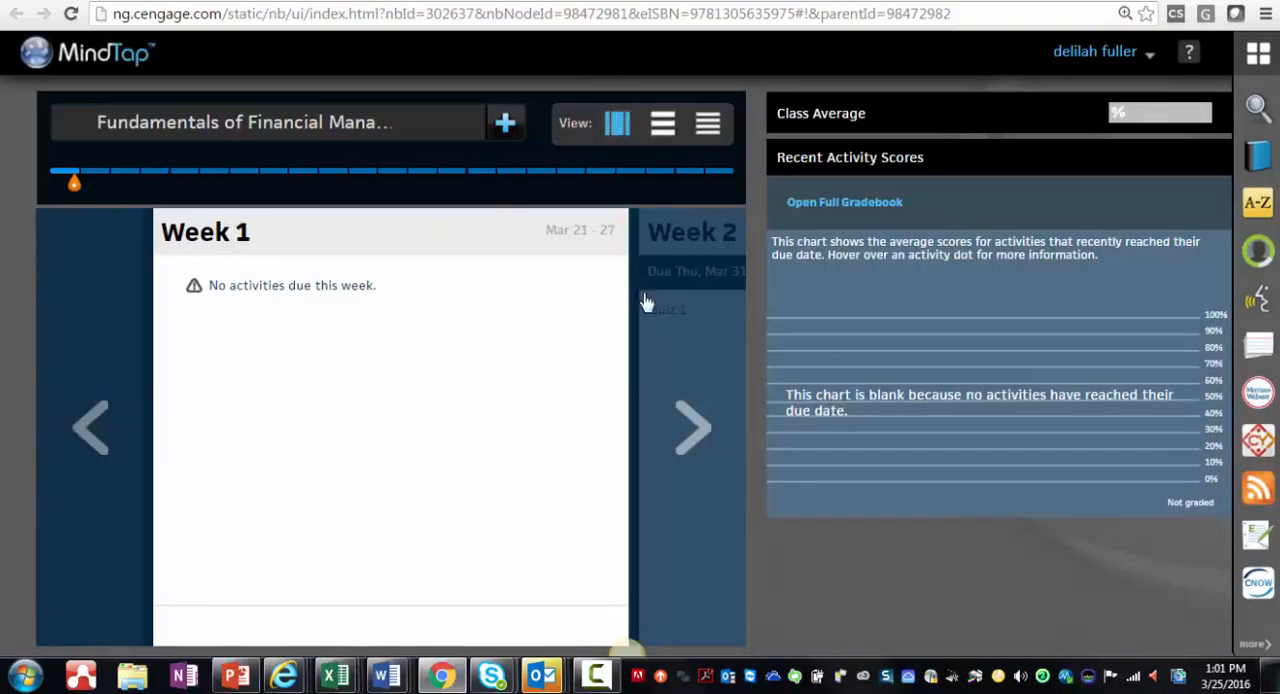
Step: Look through Weeks 1 to 3 of the course's weekly view for due activities, ending on Week 2
{"action": "left_click", "coordinate": [690, 430]}
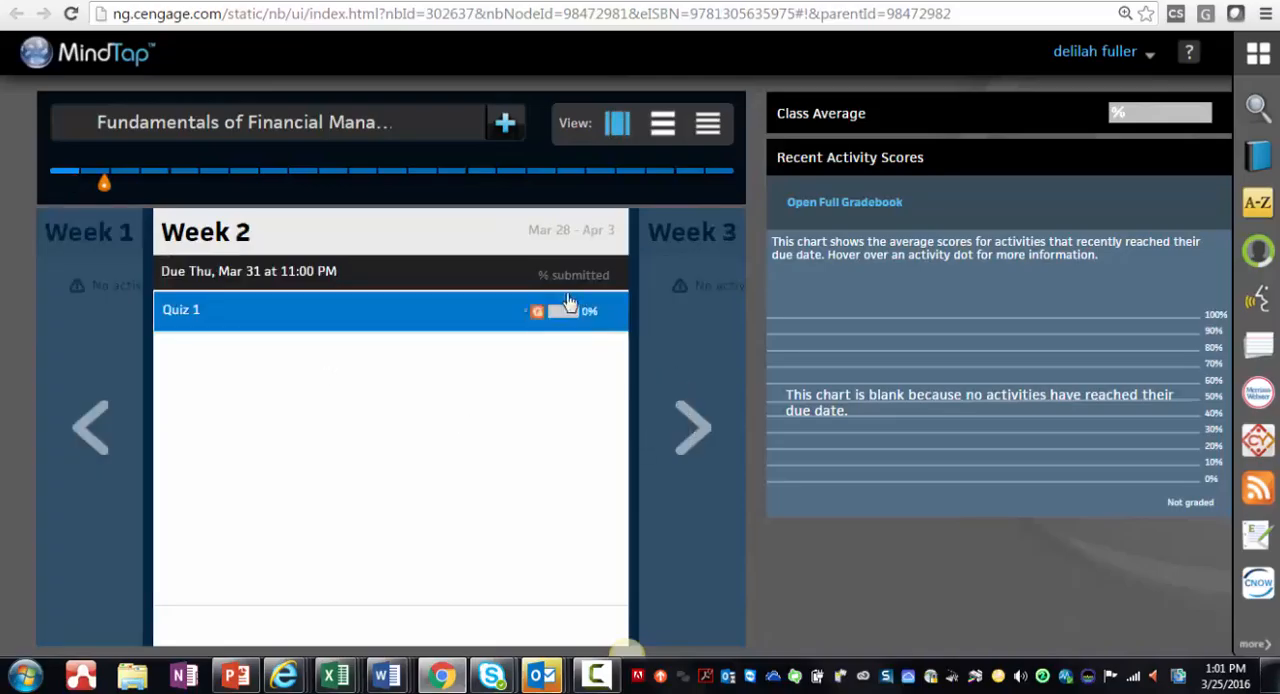
{"action": "left_click", "coordinate": [690, 452]}
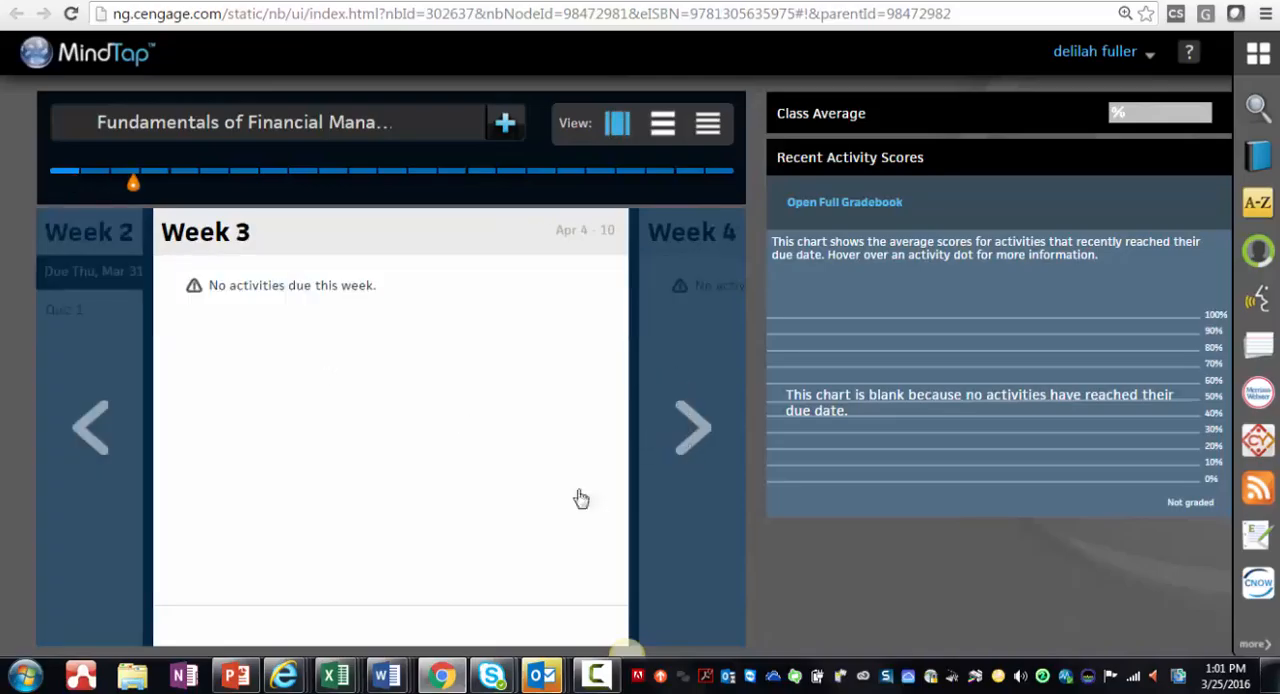
{"action": "left_click", "coordinate": [85, 444]}
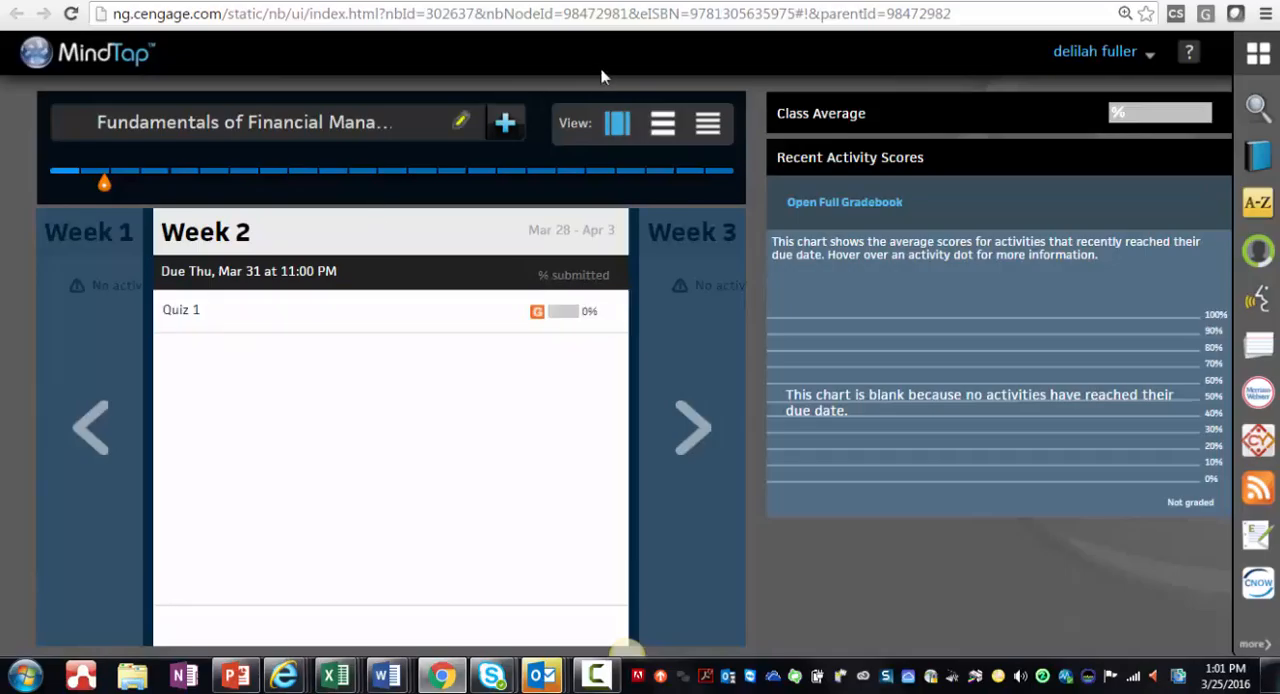
Step: Show the course as a folder list and examine the date and location settings of Quiz 1 without saving
{"action": "left_click", "coordinate": [660, 131]}
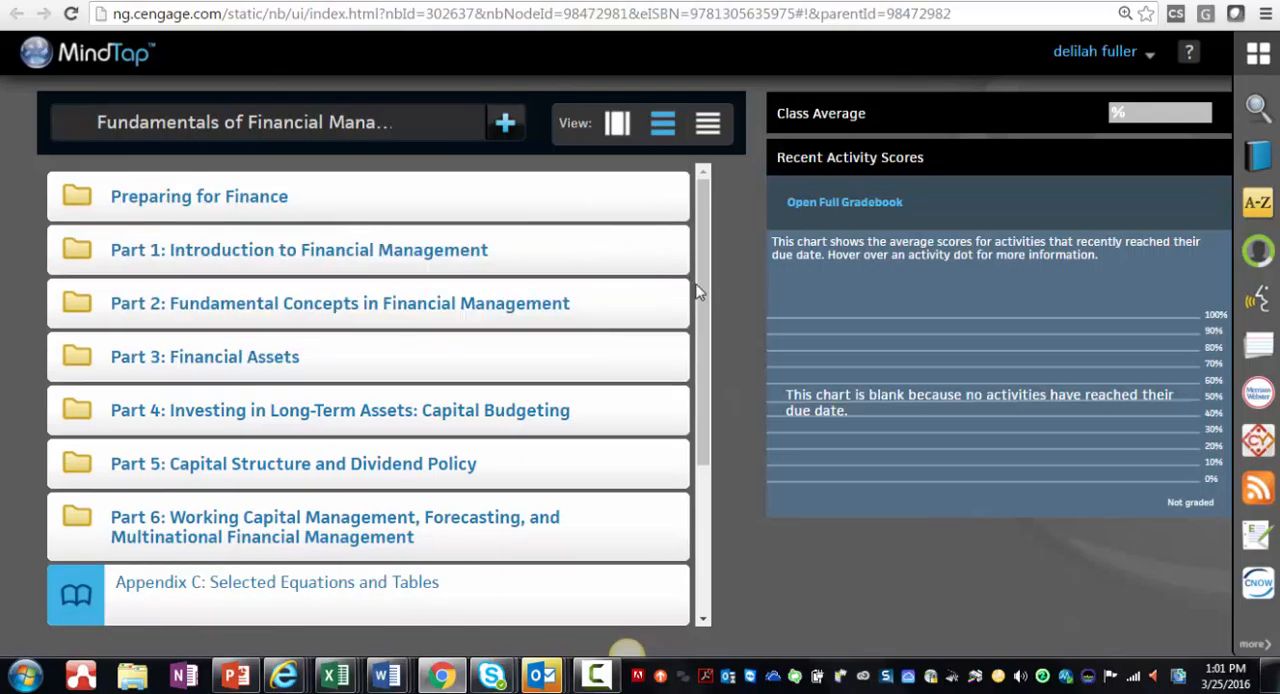
{"action": "scroll", "coordinate": [685, 360], "scroll_direction": "down", "scroll_amount": 5}
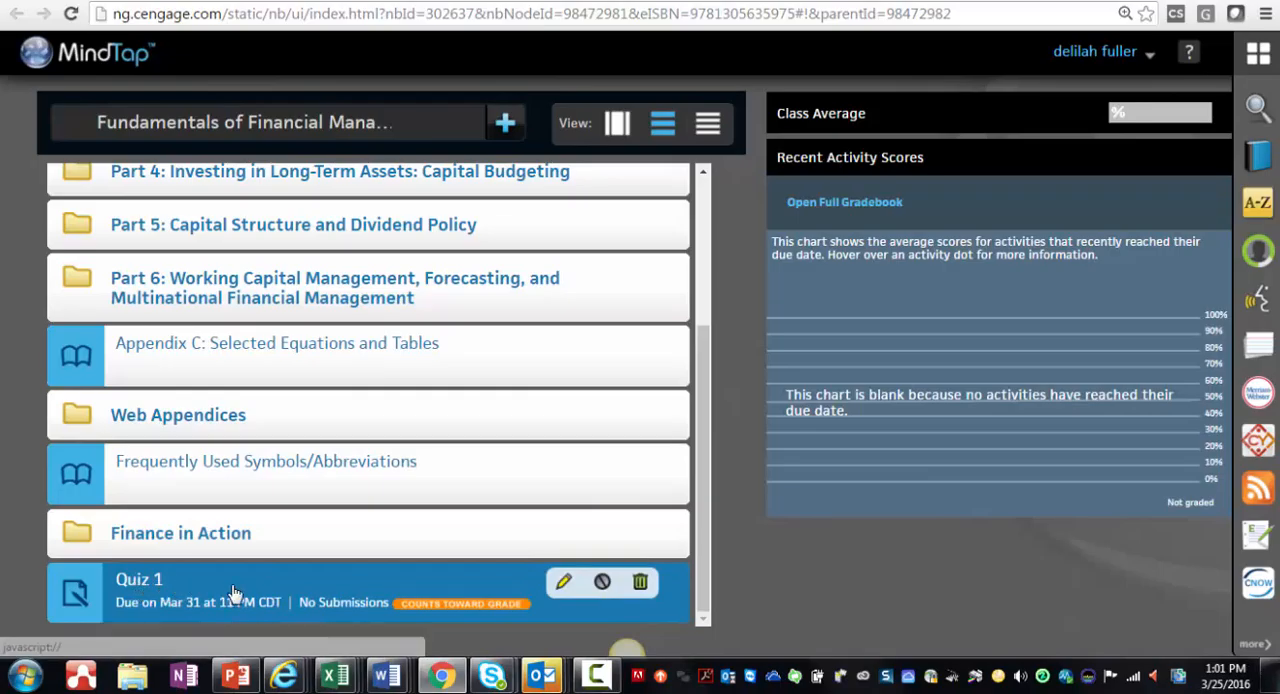
{"action": "left_click", "coordinate": [564, 584]}
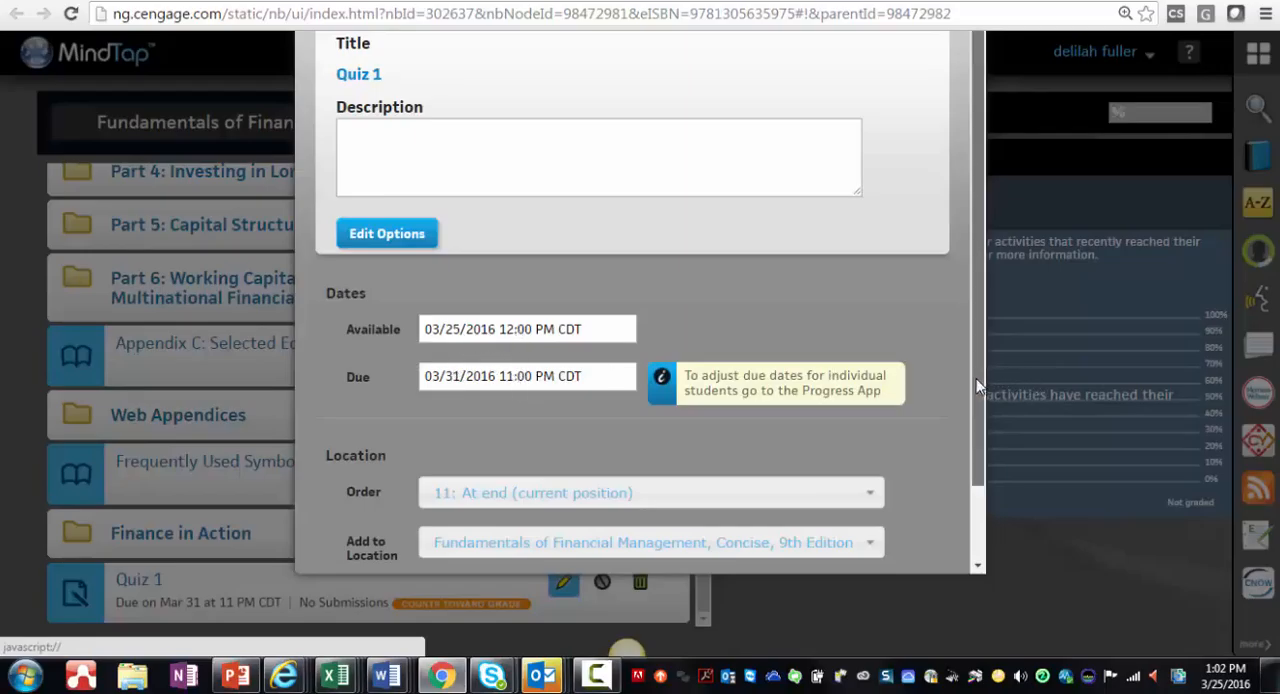
{"action": "left_click_drag", "start_coordinate": [980, 388], "coordinate": [962, 497]}
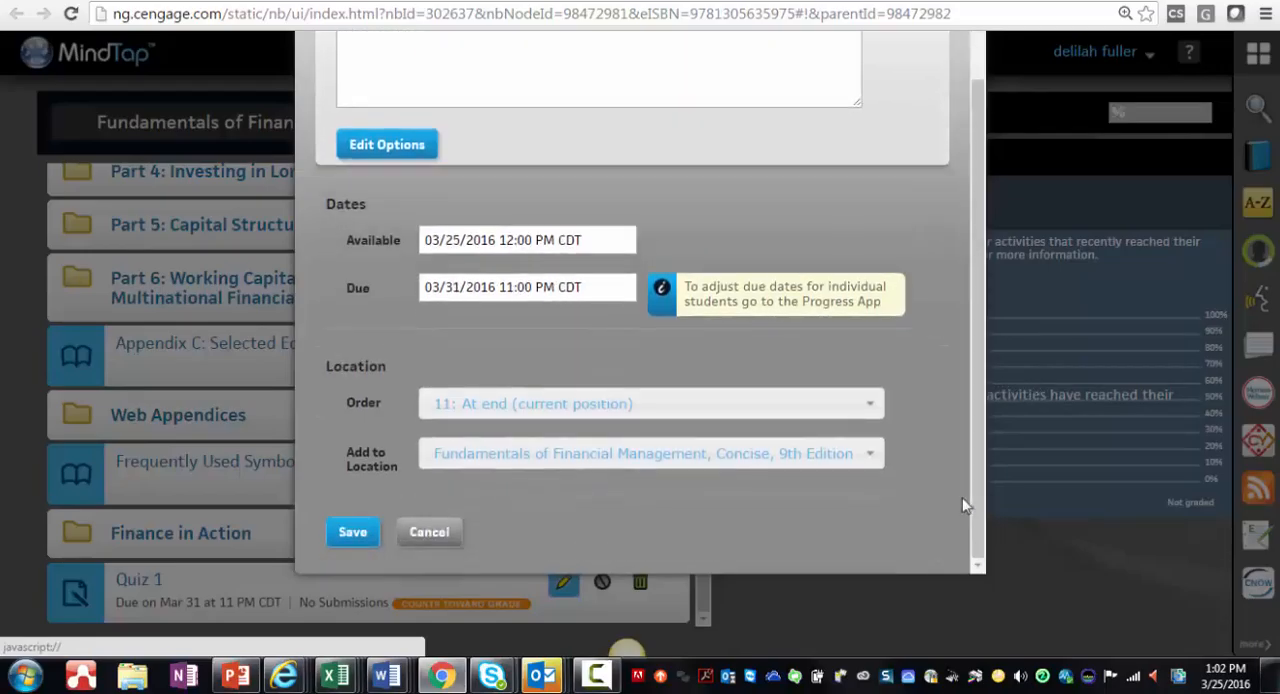
{"action": "left_click", "coordinate": [430, 532]}
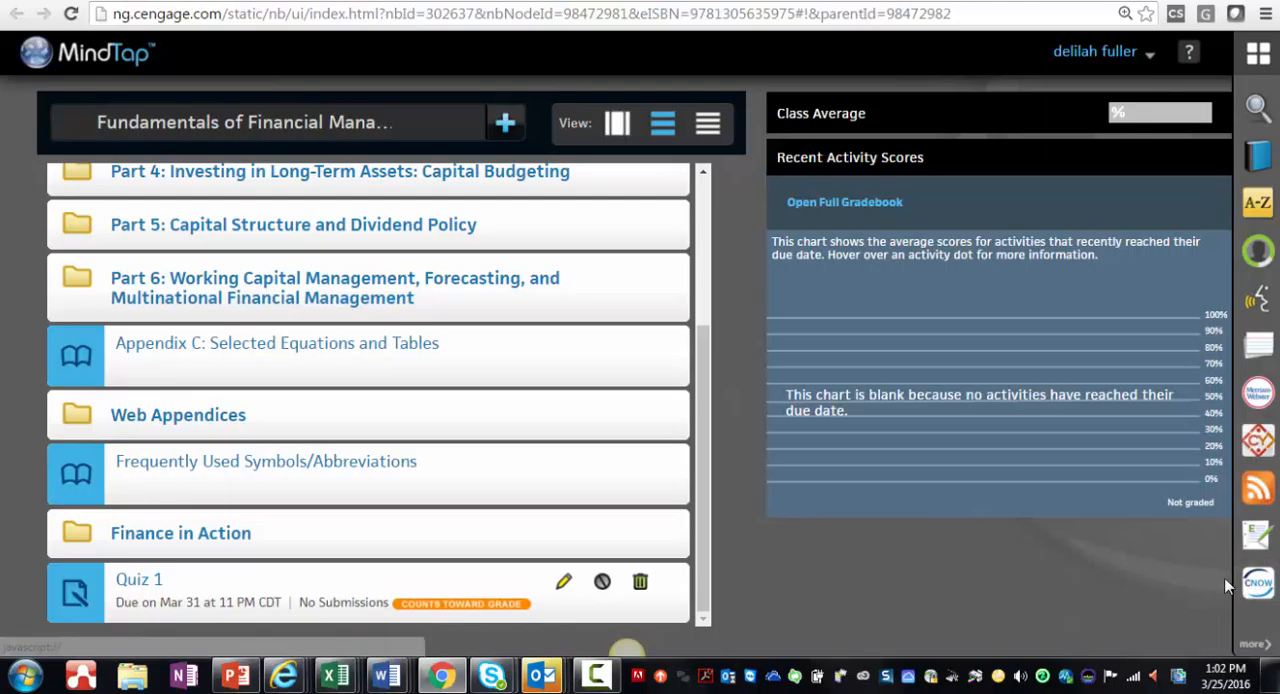
Step: Open the CNow Homework app and sort its assignments by number in descending order
{"action": "left_click", "coordinate": [1258, 584]}
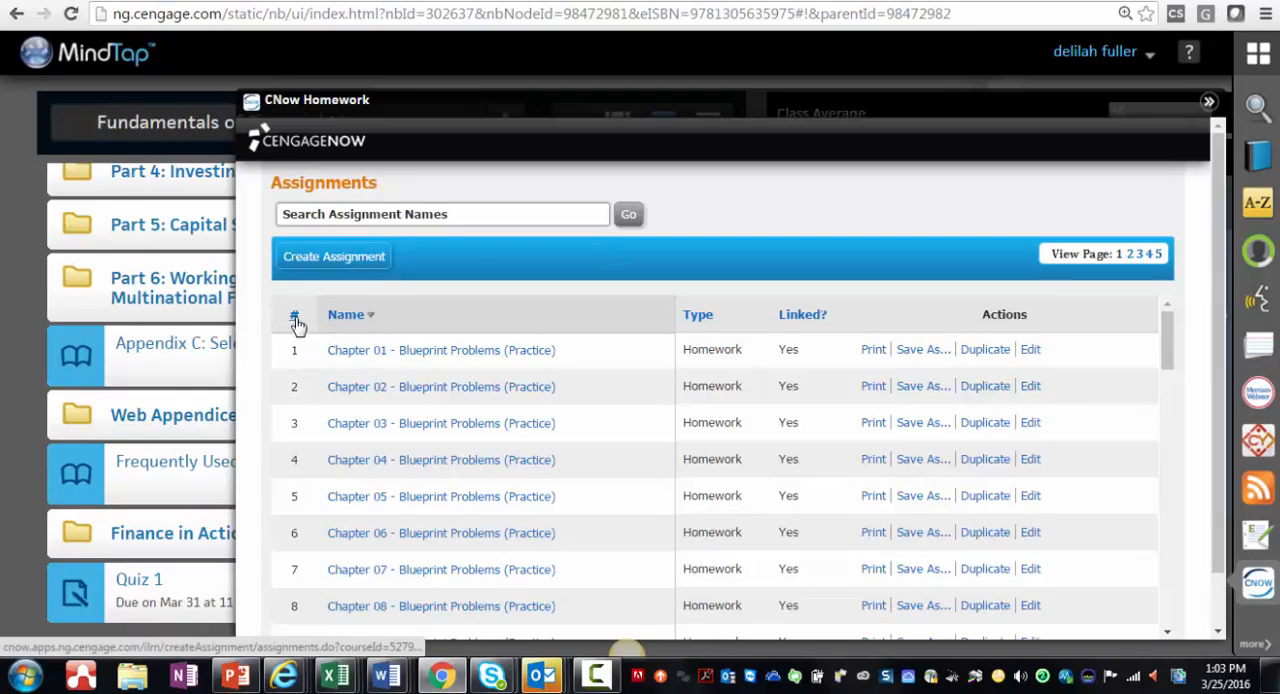
{"action": "left_click", "coordinate": [295, 317]}
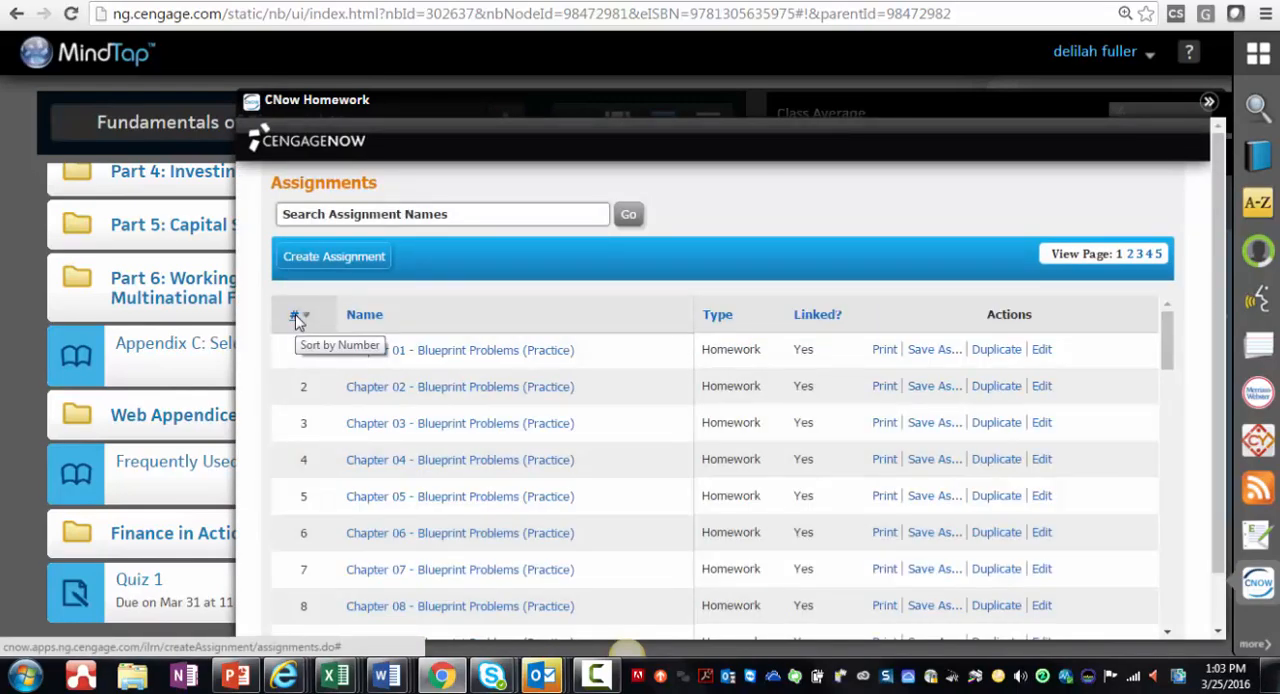
{"action": "left_click", "coordinate": [296, 318]}
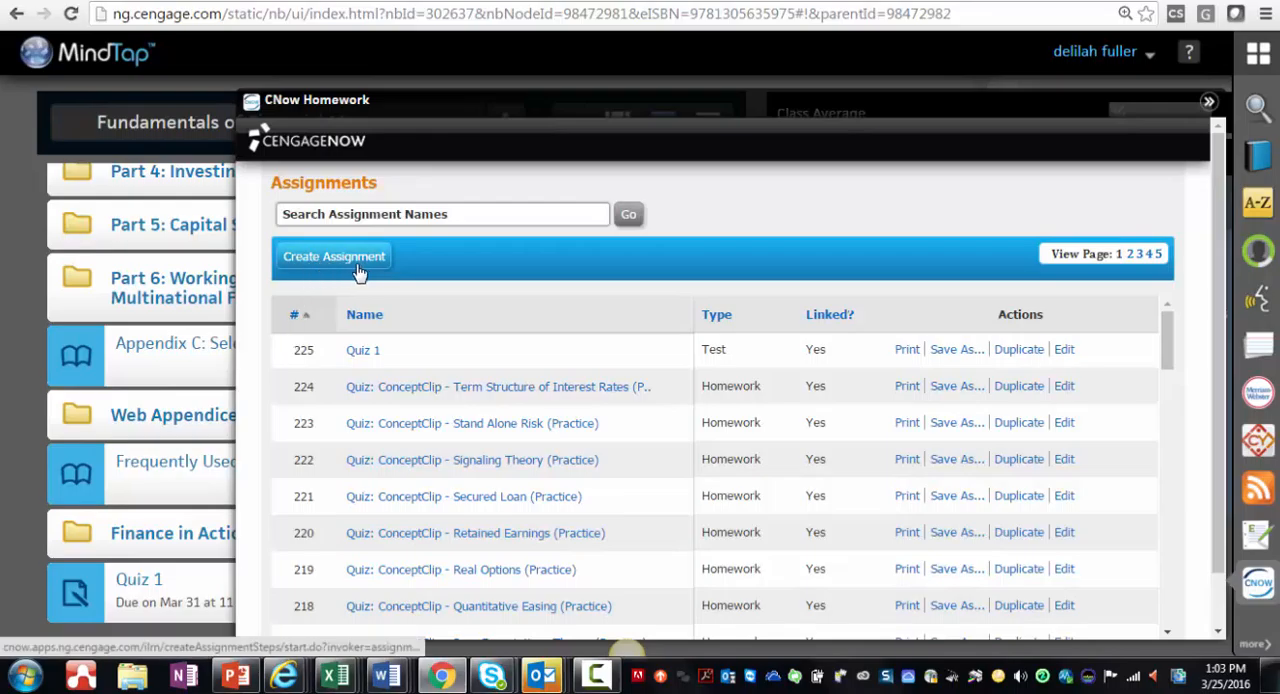
Step: Create a new assignment of type Test named "Quiz 4" and proceed to its available questions
{"action": "left_click", "coordinate": [349, 264]}
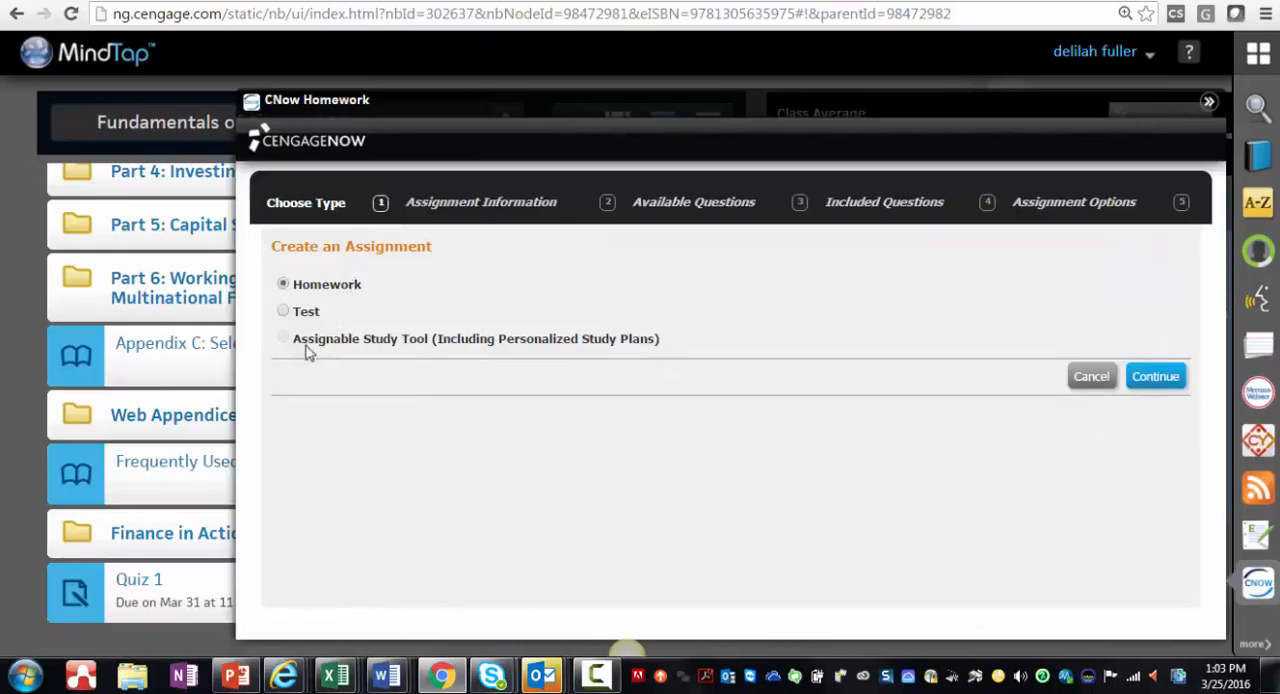
{"action": "left_click", "coordinate": [284, 311]}
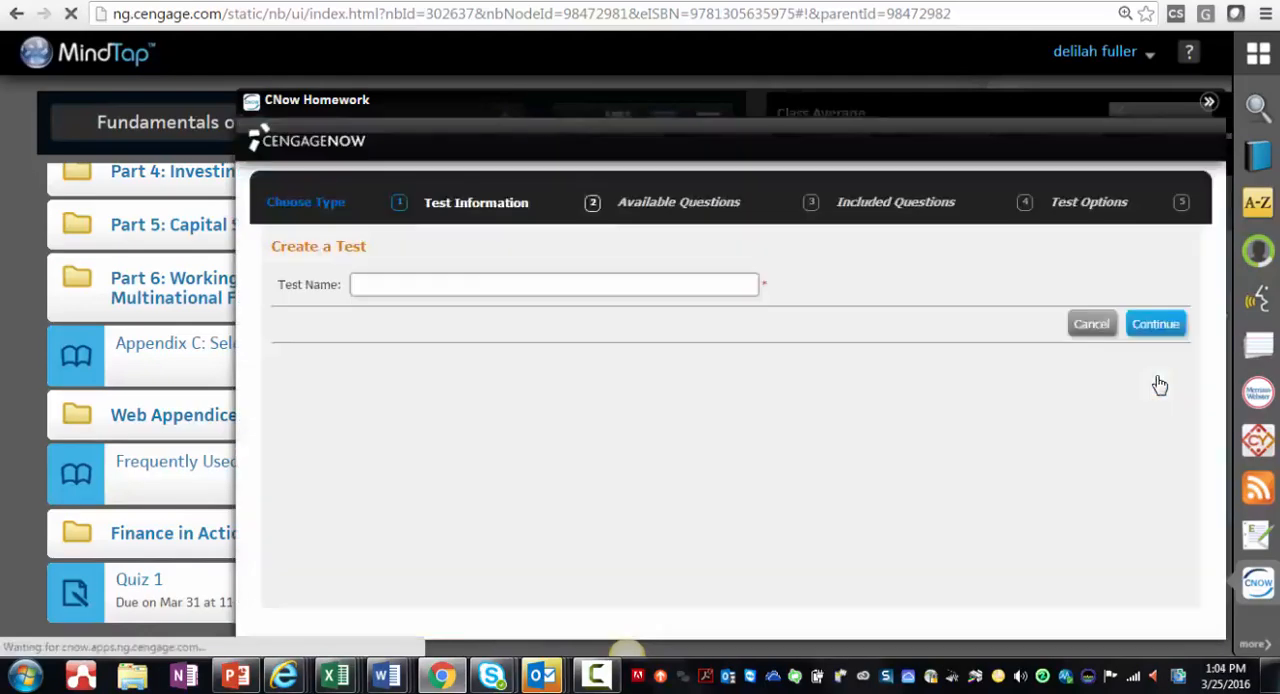
{"action": "left_click", "coordinate": [635, 289]}
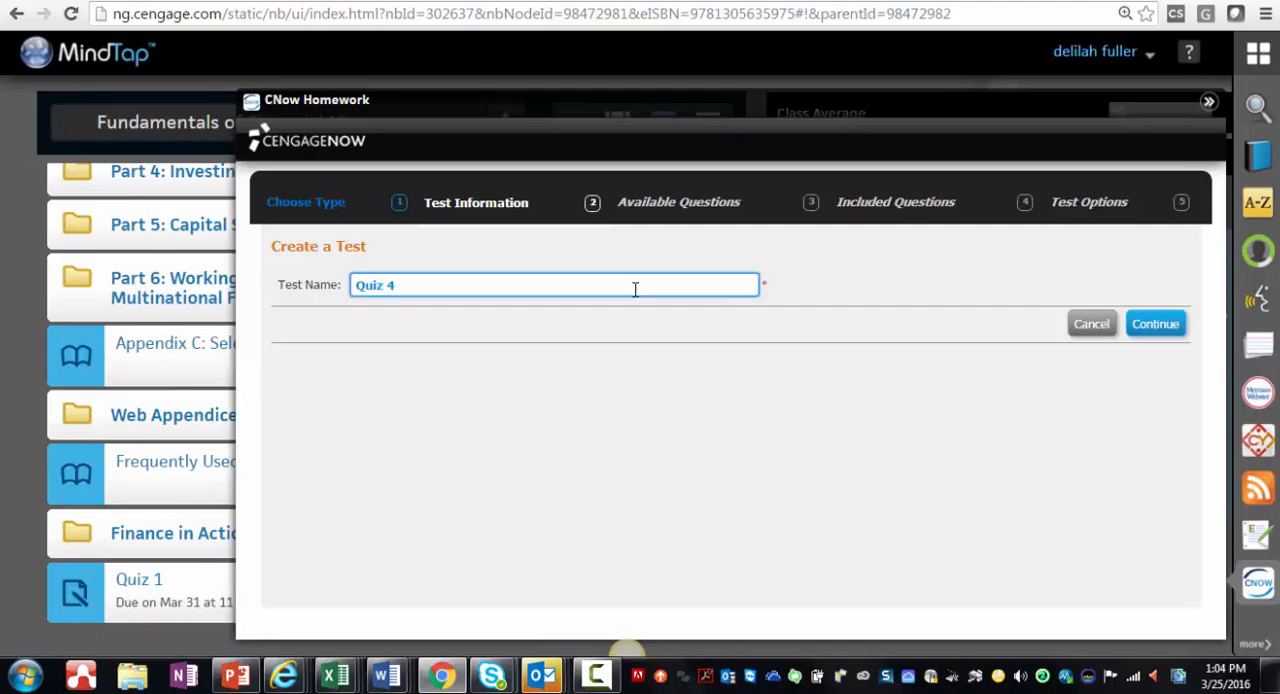
{"action": "left_click", "coordinate": [1154, 325]}
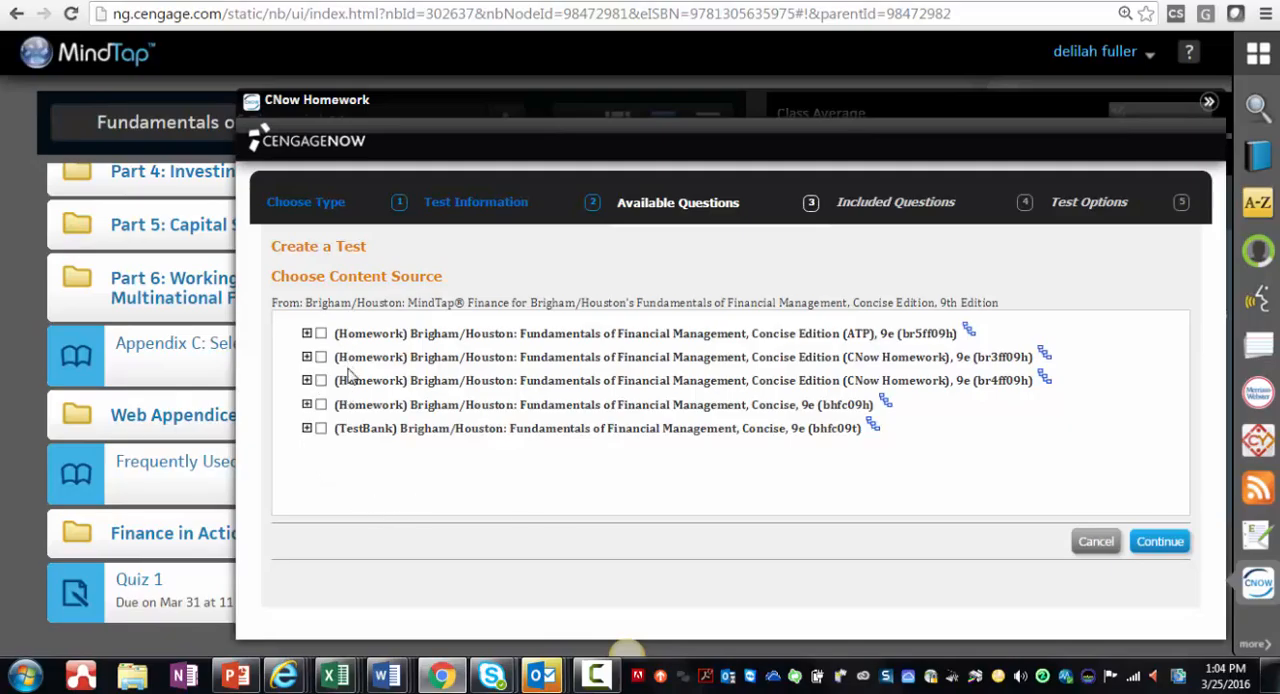
Step: Choose Chapter 13: Capital Structure and Leverage from the TestBank as the test's content source
{"action": "left_click", "coordinate": [307, 428]}
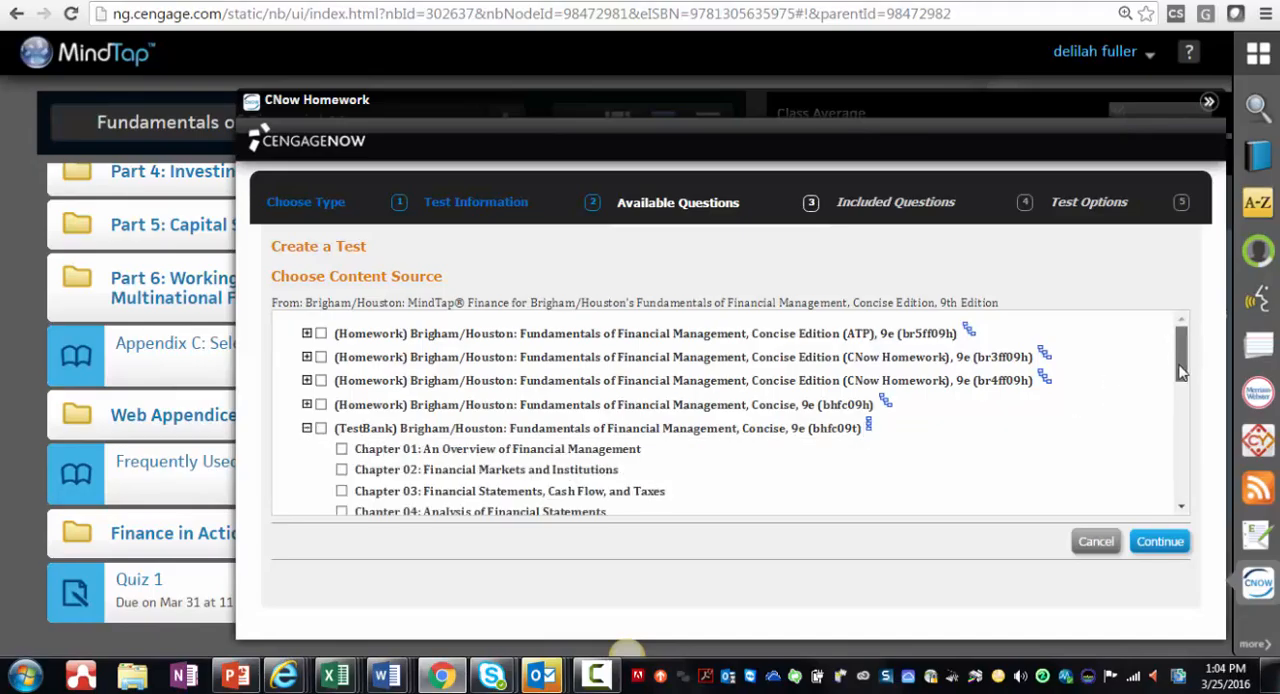
{"action": "left_click_drag", "start_coordinate": [1181, 354], "coordinate": [1178, 430]}
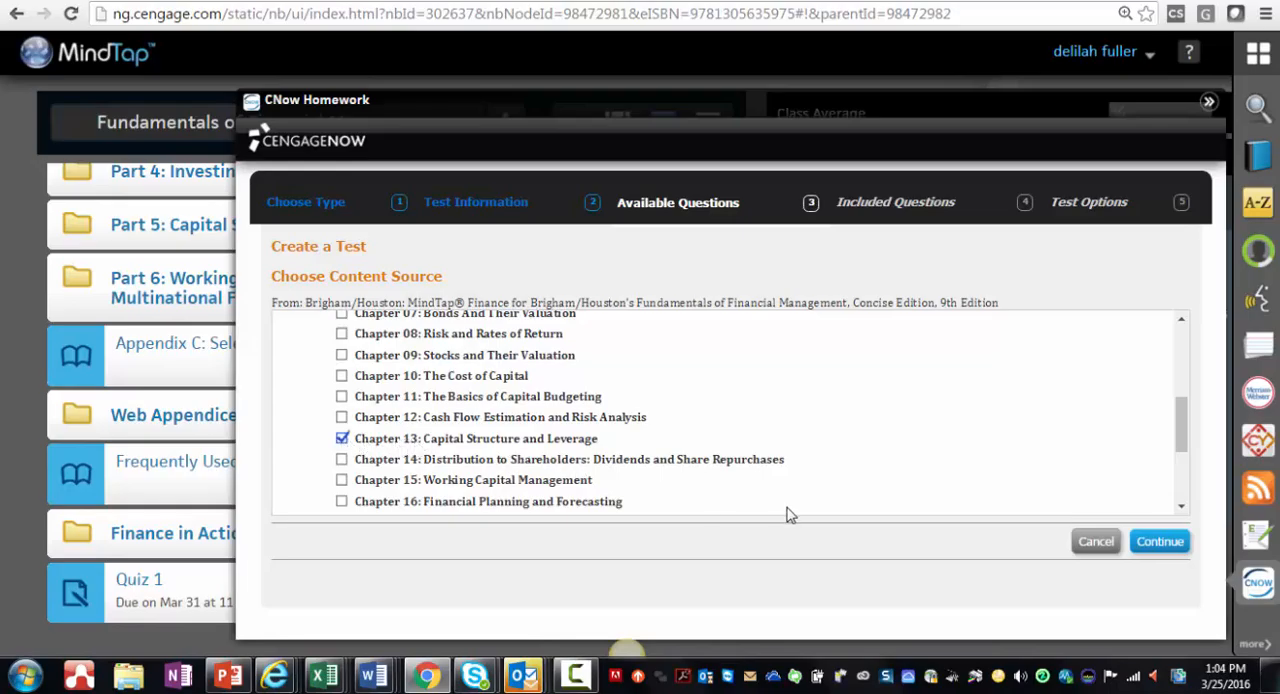
{"action": "left_click", "coordinate": [1160, 545]}
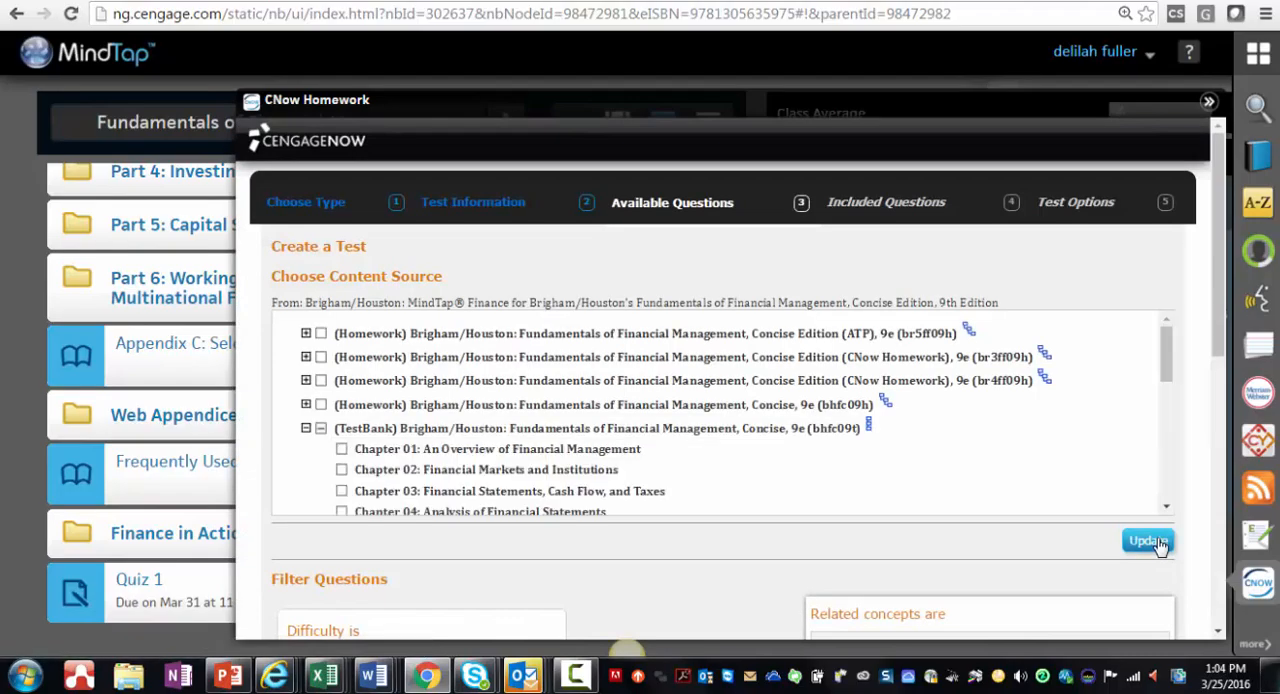
Step: Set the number of True/False questions to preview to 0 and proceed to the included questions
{"action": "left_click_drag", "start_coordinate": [1218, 326], "coordinate": [1190, 618]}
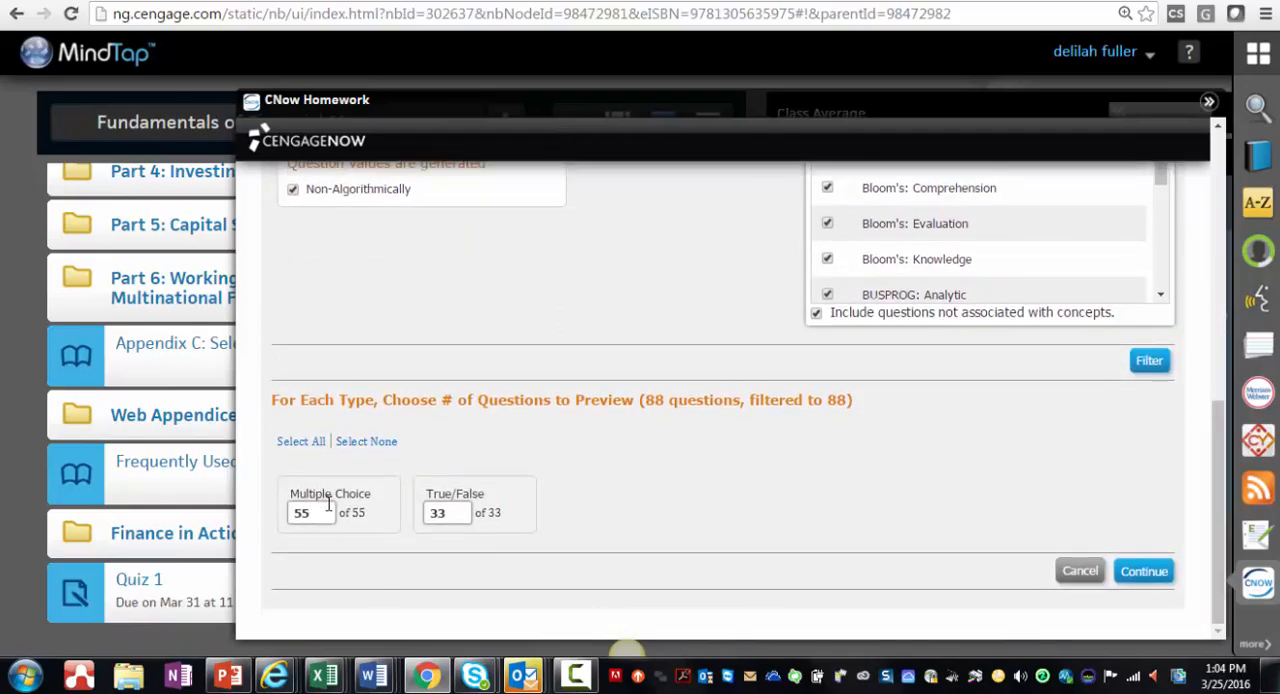
{"action": "double_click", "coordinate": [455, 512]}
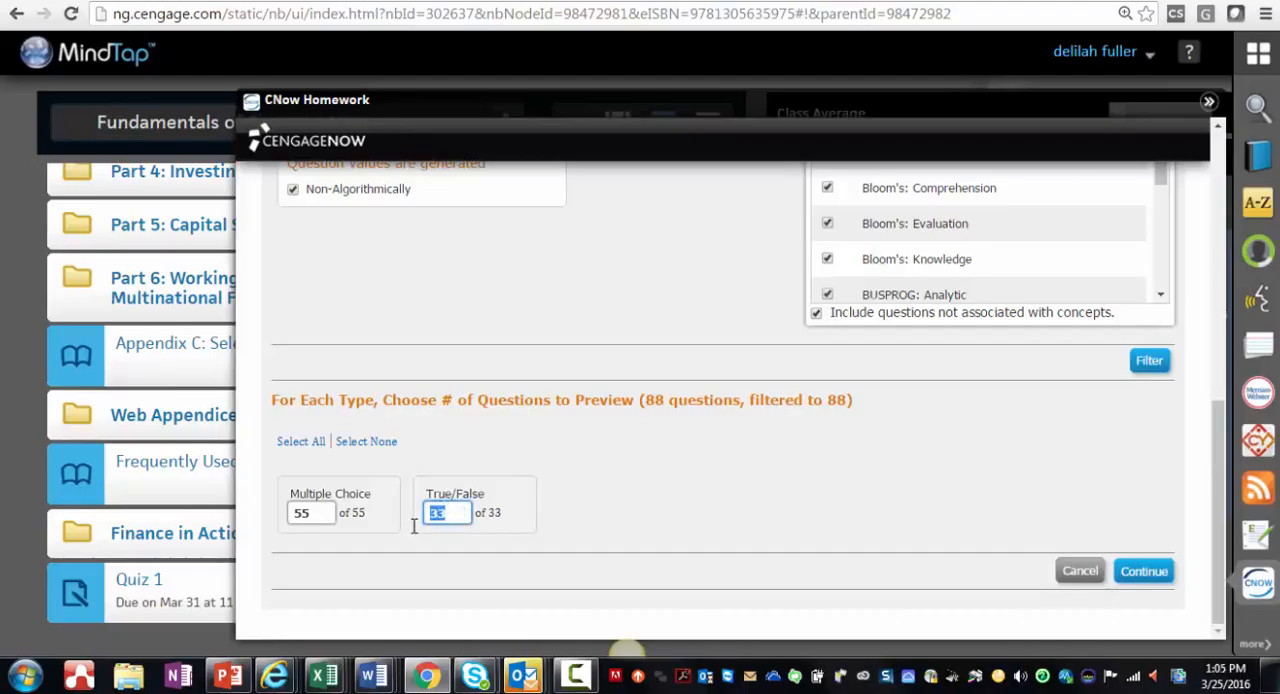
{"action": "type", "text": "0"}
{"action": "left_click", "coordinate": [1158, 576]}
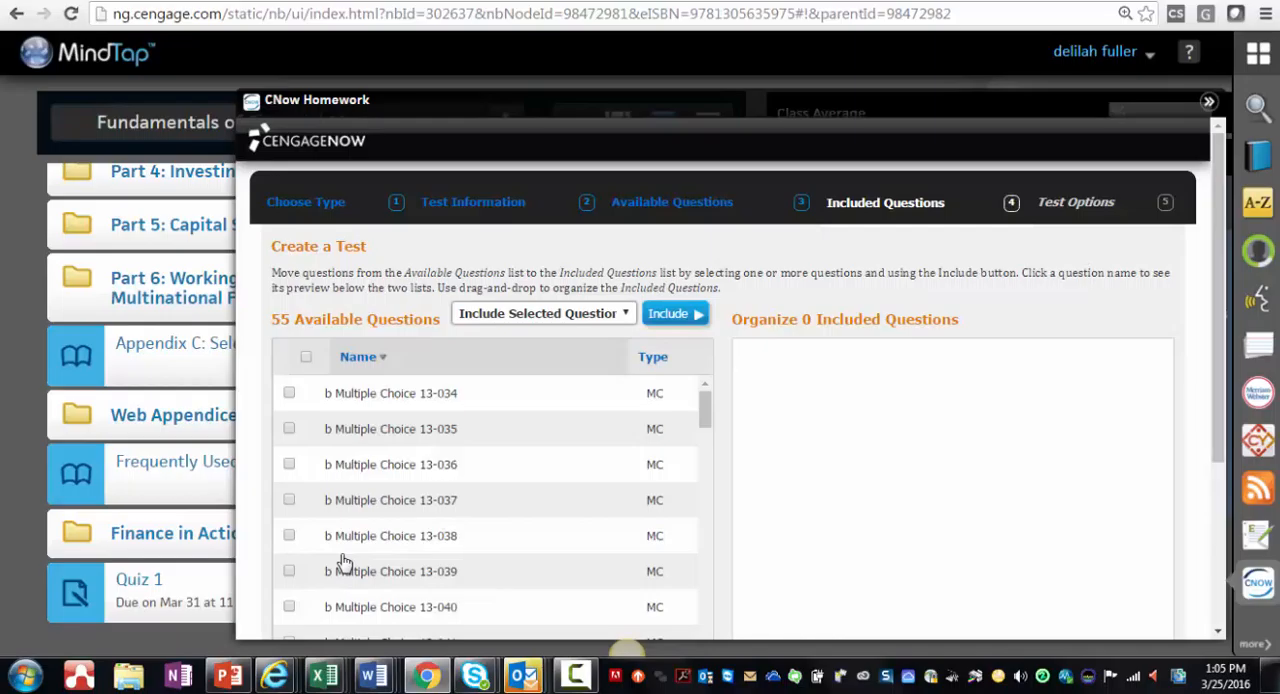
Step: Select all available multiple-choice questions and start creating a new pool from them
{"action": "left_click", "coordinate": [306, 358]}
{"action": "left_click", "coordinate": [549, 316]}
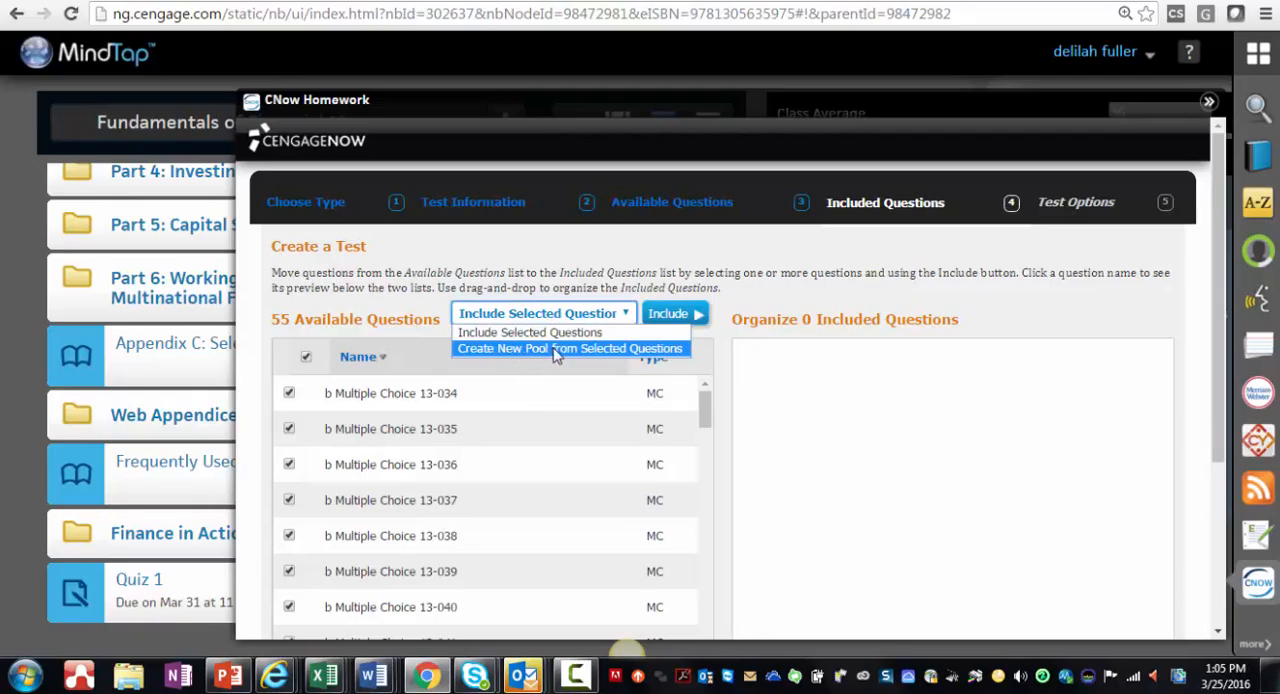
{"action": "left_click", "coordinate": [556, 349]}
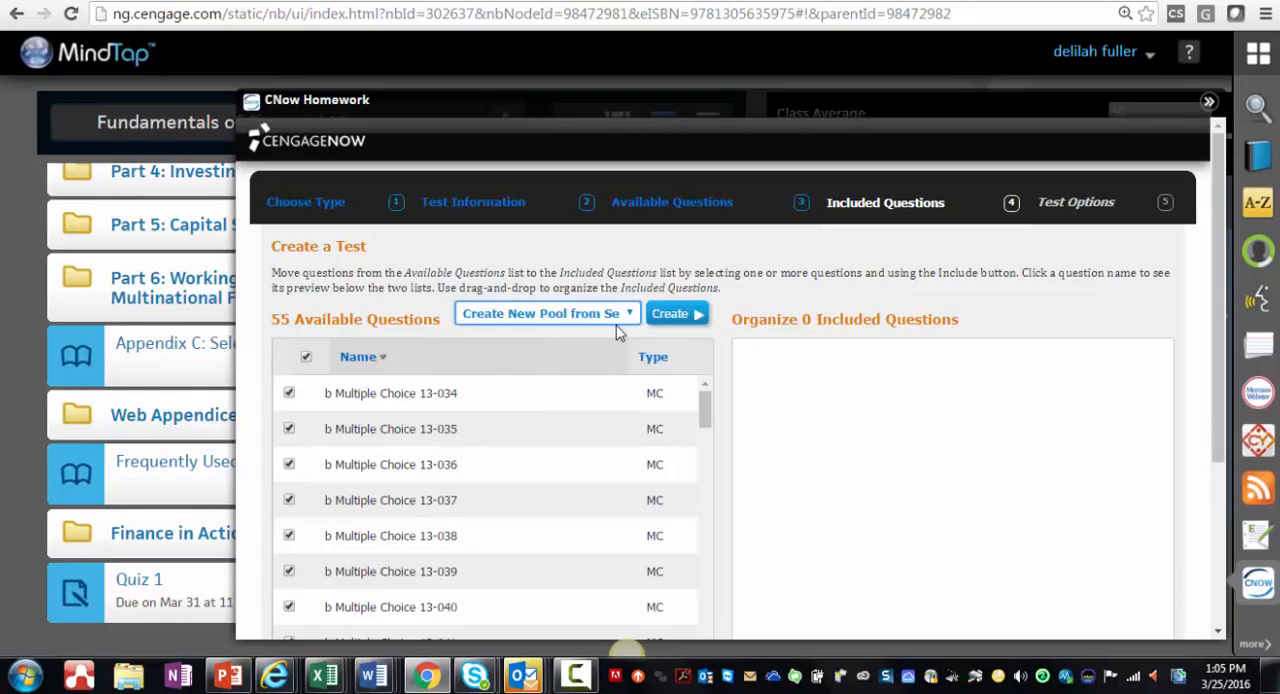
{"action": "left_click", "coordinate": [668, 314]}
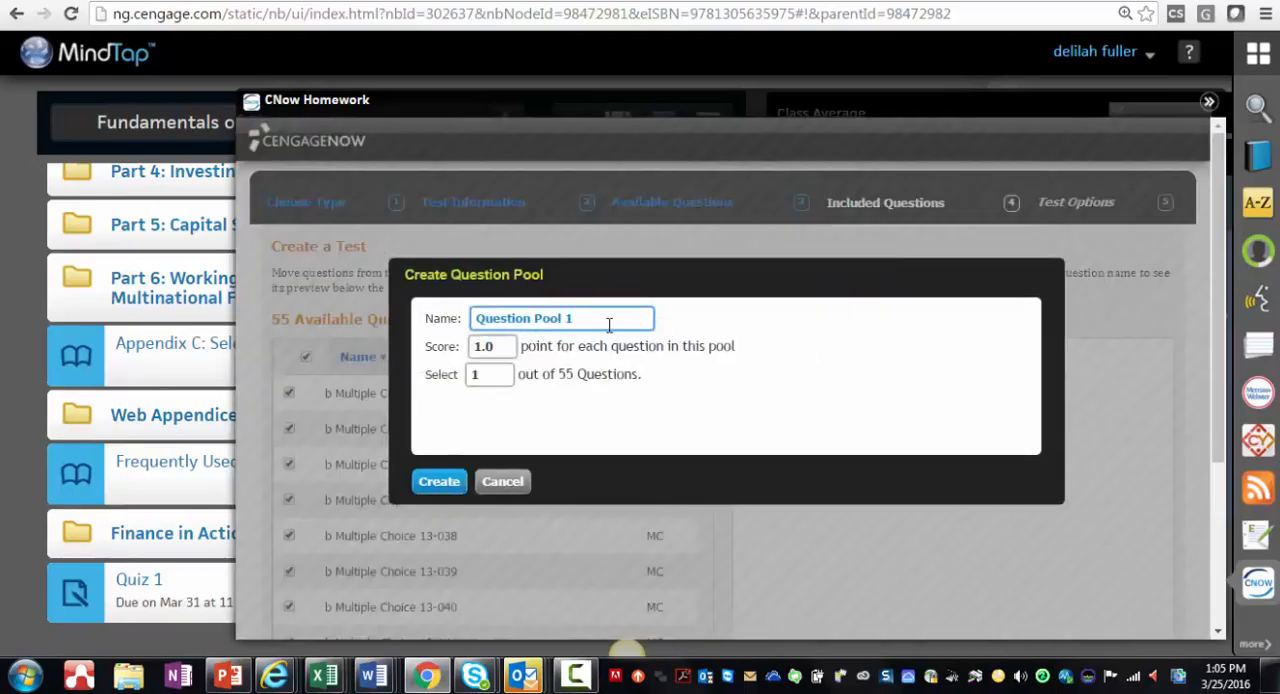
Step: Name the question pool "ch13", have it select 15 questions, and create it
{"action": "left_click_drag", "start_coordinate": [608, 321], "coordinate": [351, 320]}
{"action": "type", "text": "ch13"}
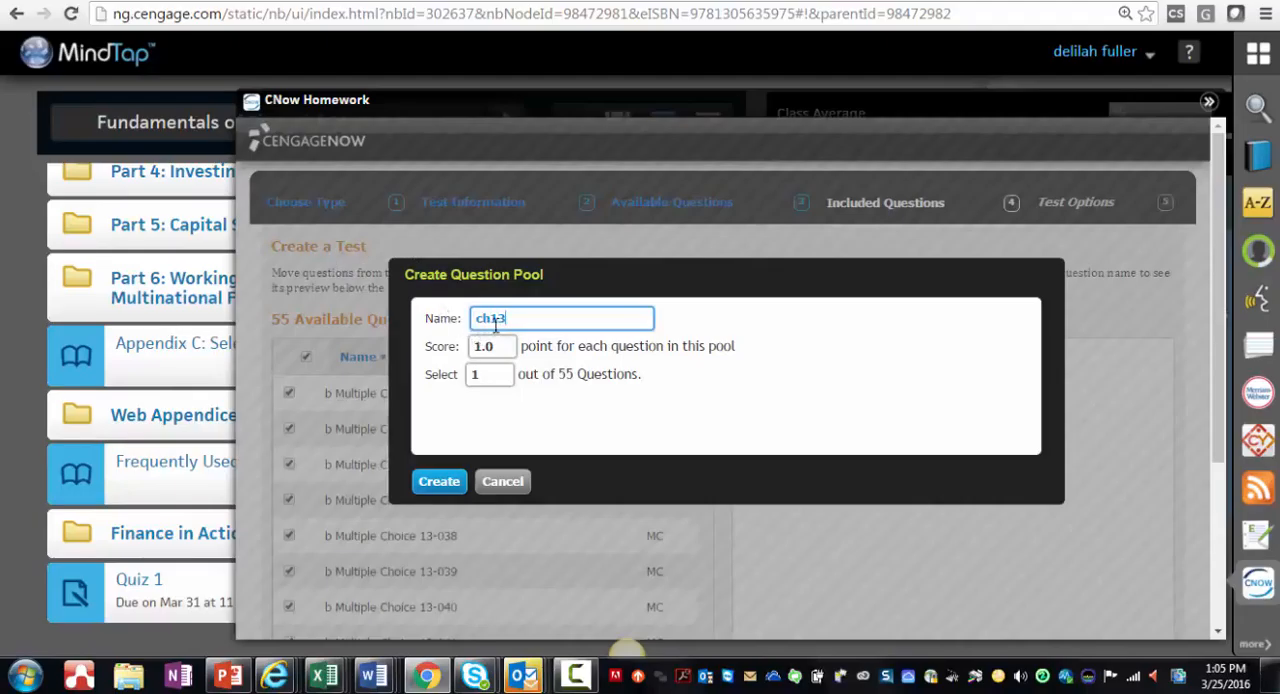
{"action": "left_click", "coordinate": [490, 375]}
{"action": "left_click_drag", "start_coordinate": [491, 375], "coordinate": [437, 384]}
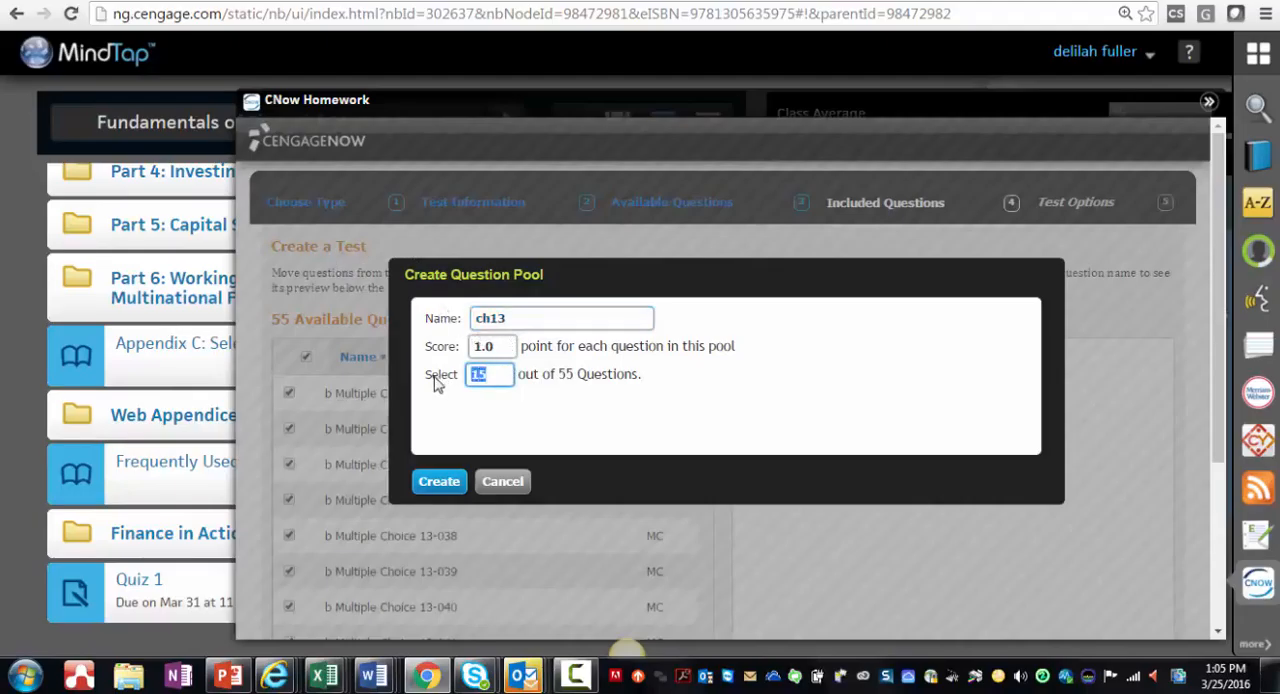
{"action": "left_click", "coordinate": [537, 402]}
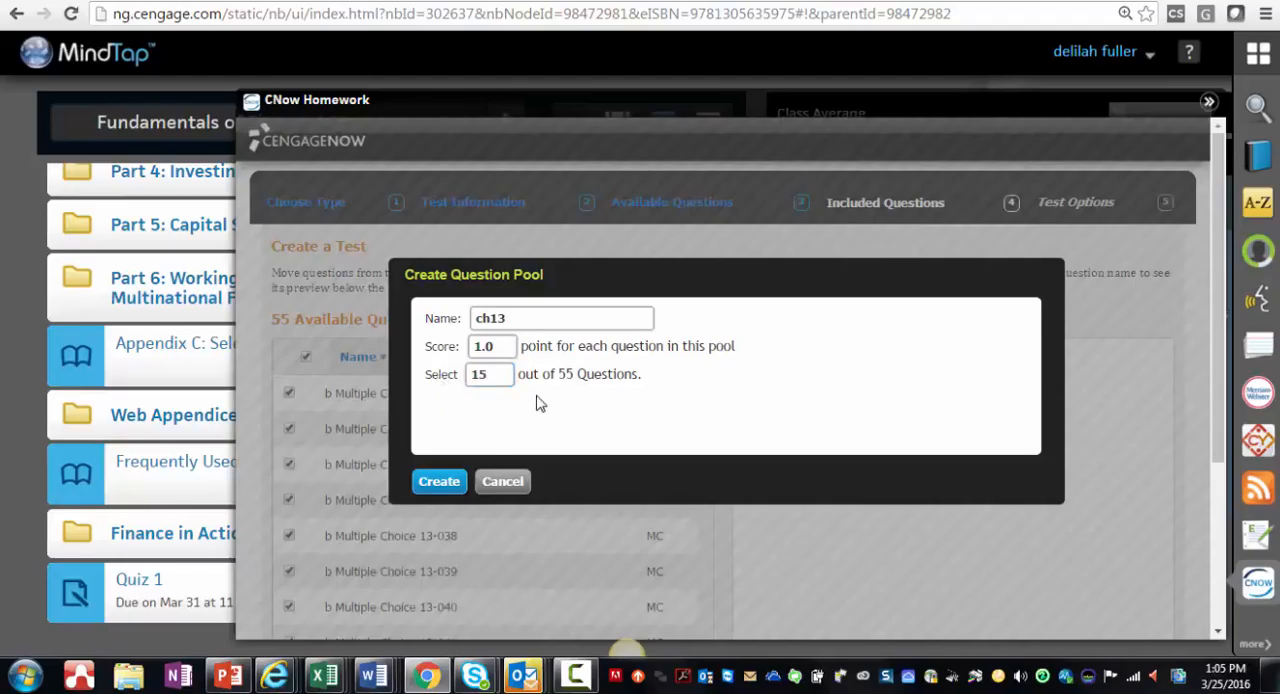
{"action": "left_click", "coordinate": [437, 486]}
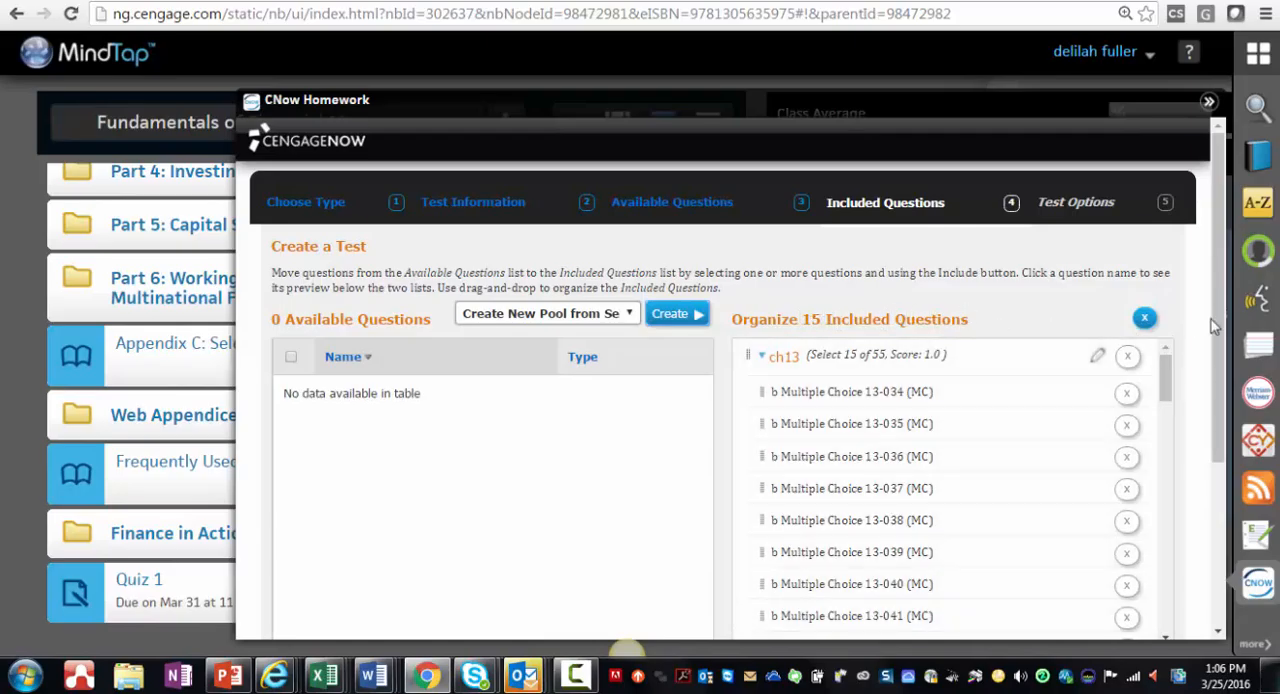
Step: Accept the included question pool and proceed to the test options for takes and grading
{"action": "scroll", "coordinate": [1228, 373], "scroll_direction": "down", "scroll_amount": 2}
{"action": "scroll", "coordinate": [1228, 373], "scroll_direction": "down", "scroll_amount": 5}
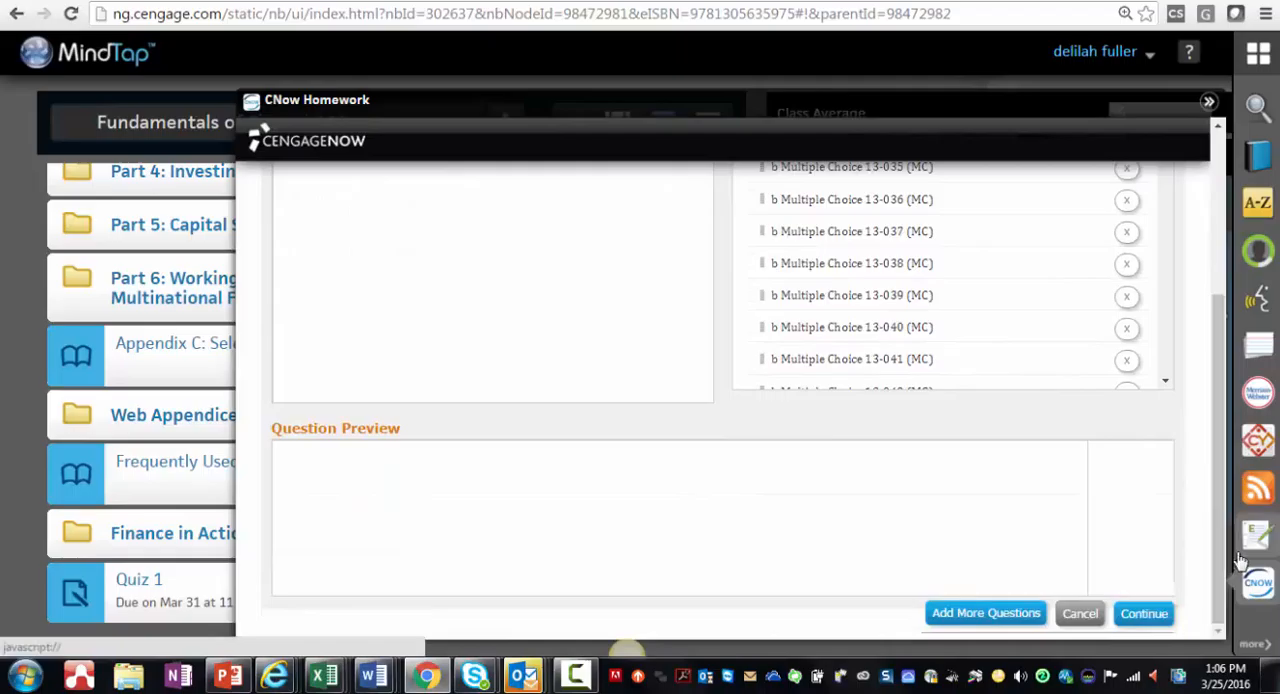
{"action": "left_click", "coordinate": [1137, 614]}
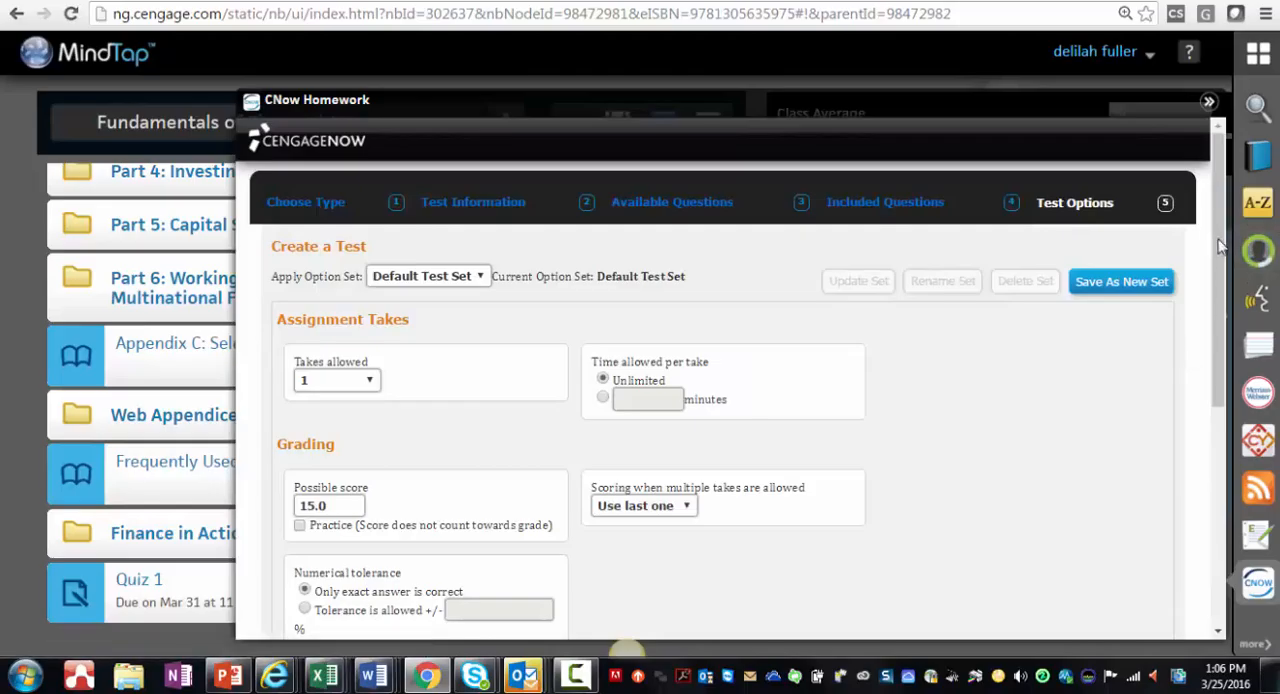
{"action": "left_click_drag", "start_coordinate": [1220, 252], "coordinate": [1228, 300]}
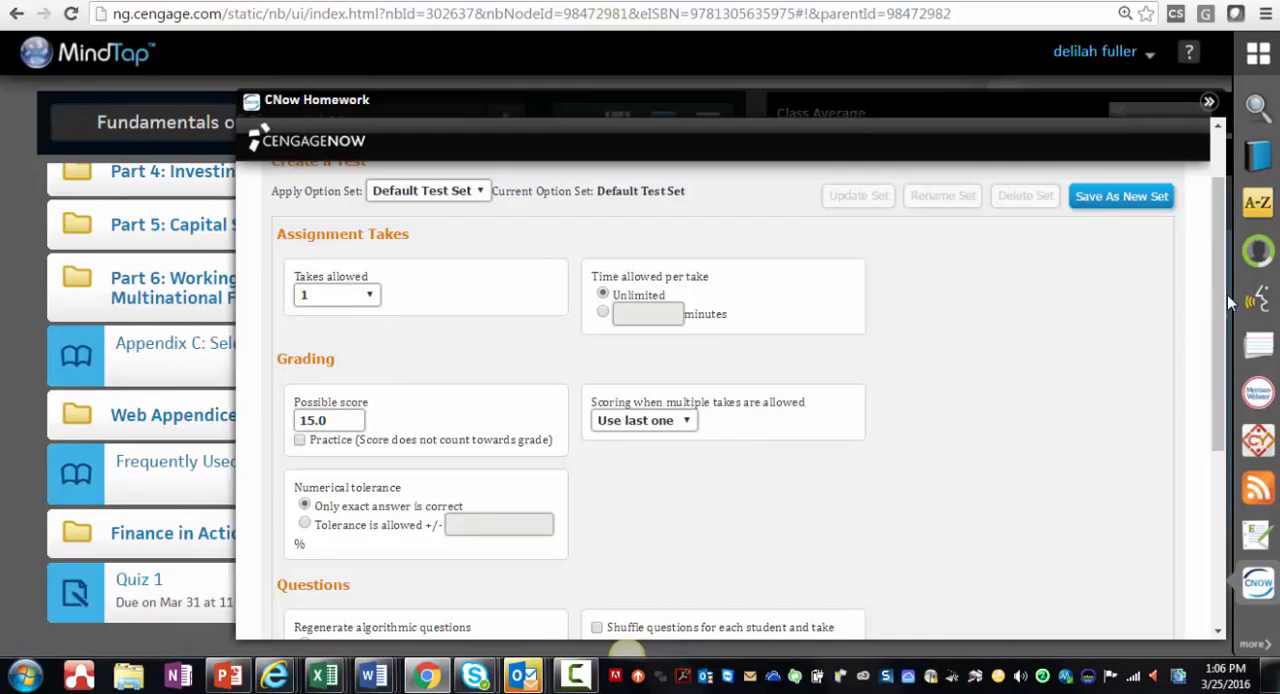
Step: Enable question details with student scores and correct answers with post-submission feedback, both immediately after take, and create the test
{"action": "left_click_drag", "start_coordinate": [1226, 300], "coordinate": [1237, 472]}
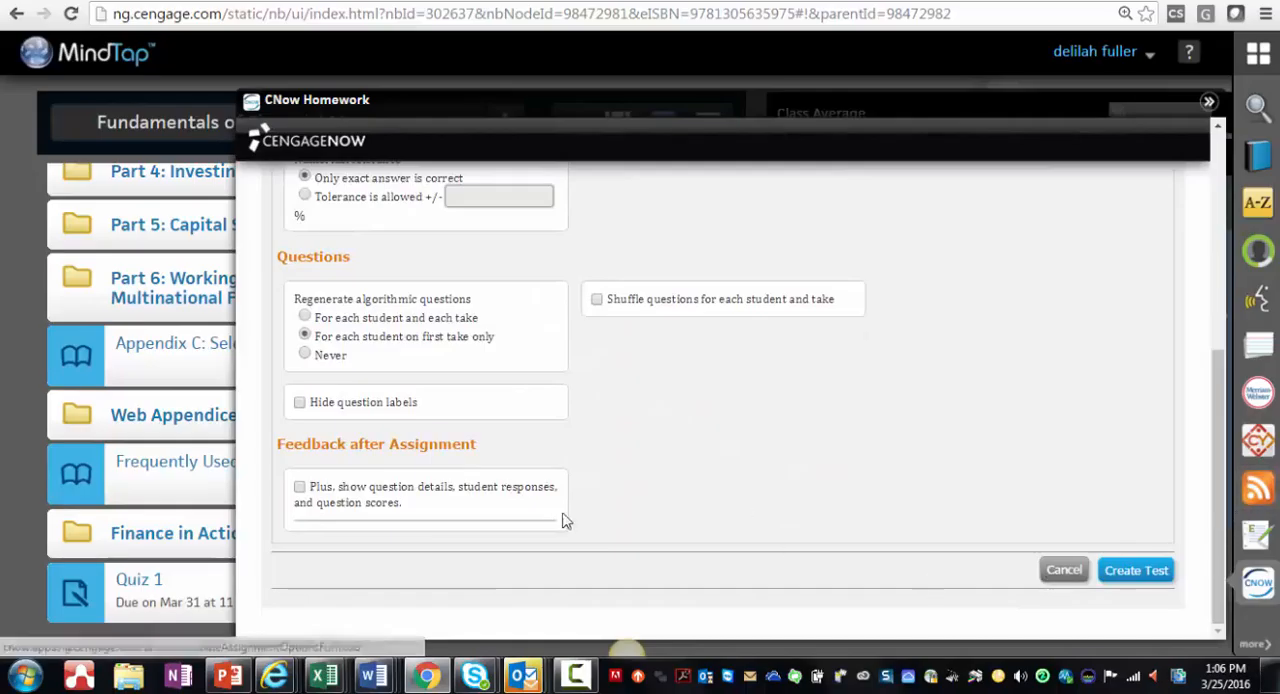
{"action": "left_click", "coordinate": [299, 488]}
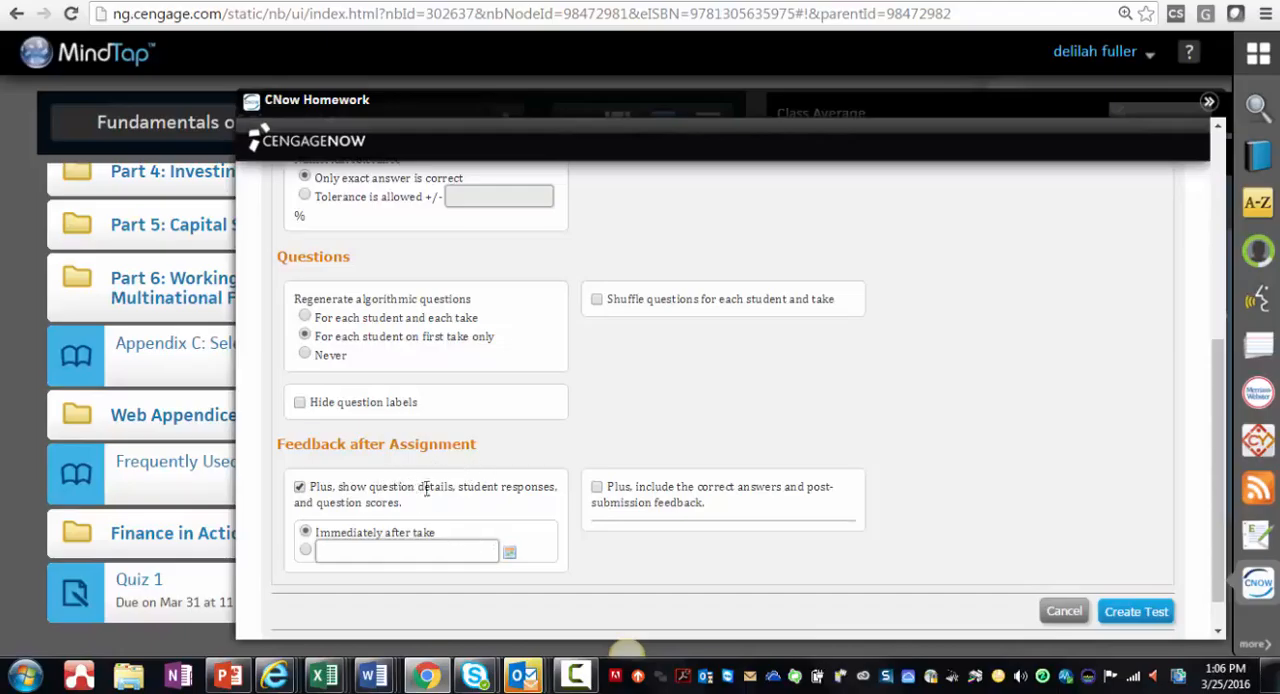
{"action": "left_click", "coordinate": [597, 488]}
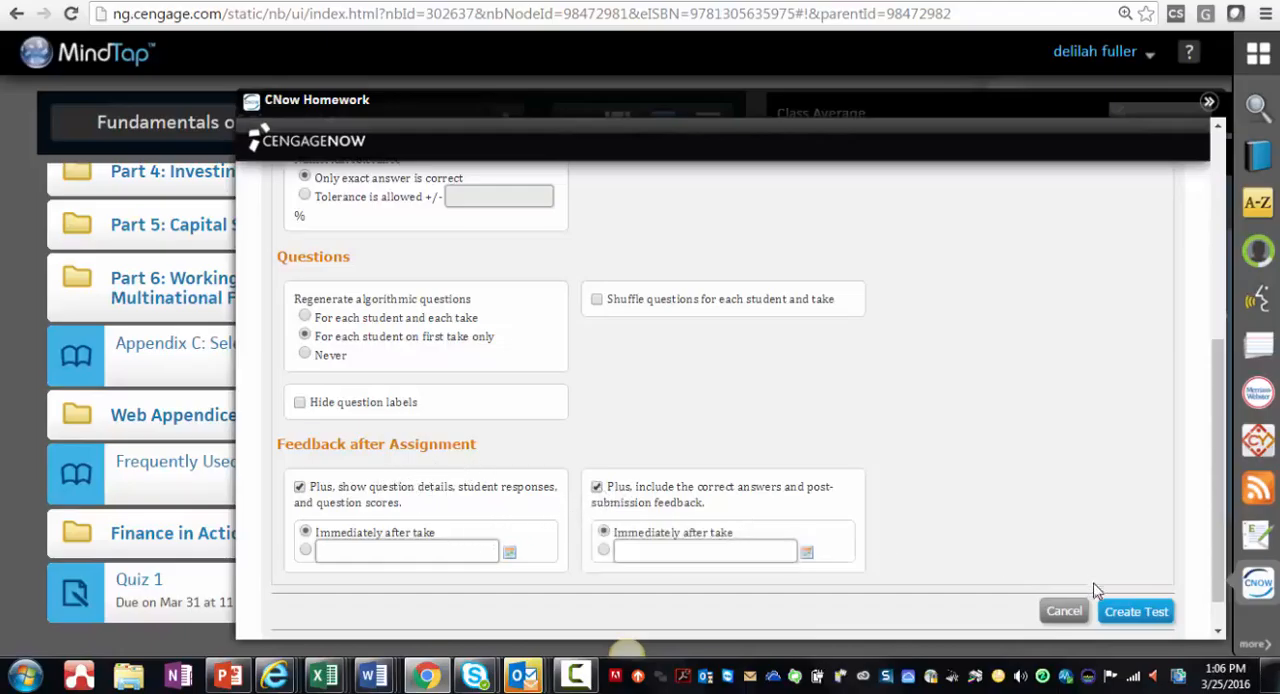
{"action": "left_click", "coordinate": [1127, 610]}
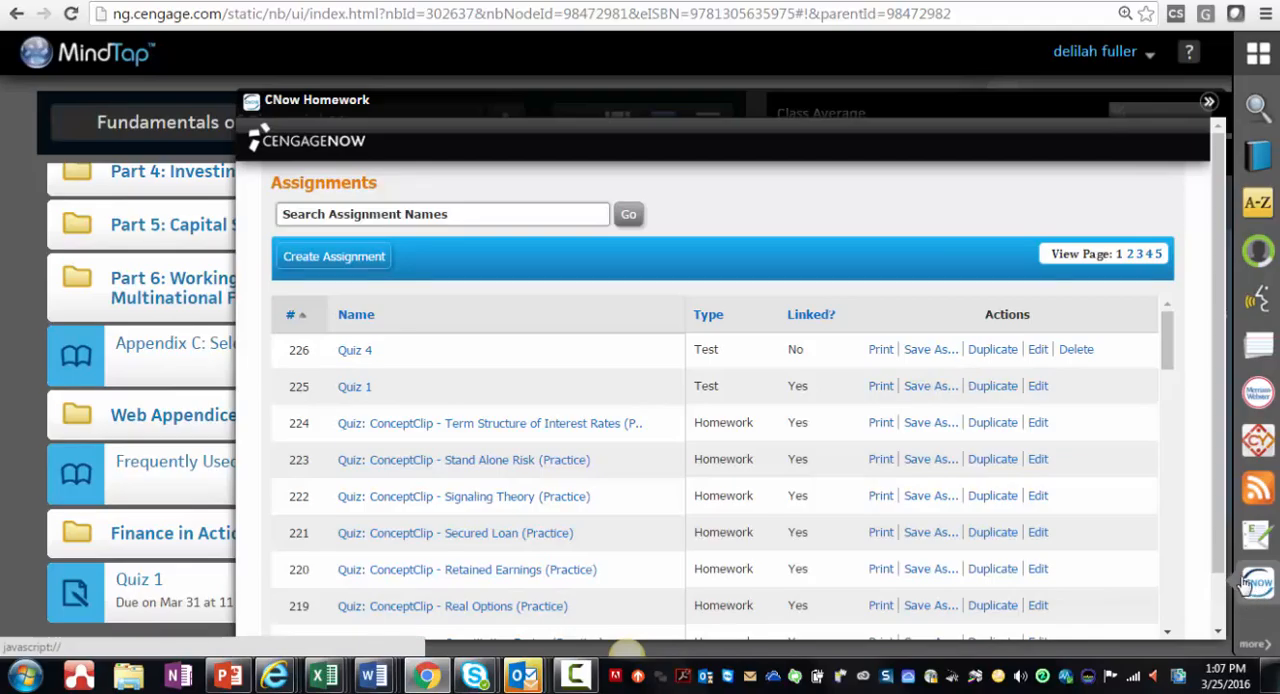
Step: Close the CNow Homework app and start adding a CNow Homework Activity to the course learning path
{"action": "left_click", "coordinate": [1262, 588]}
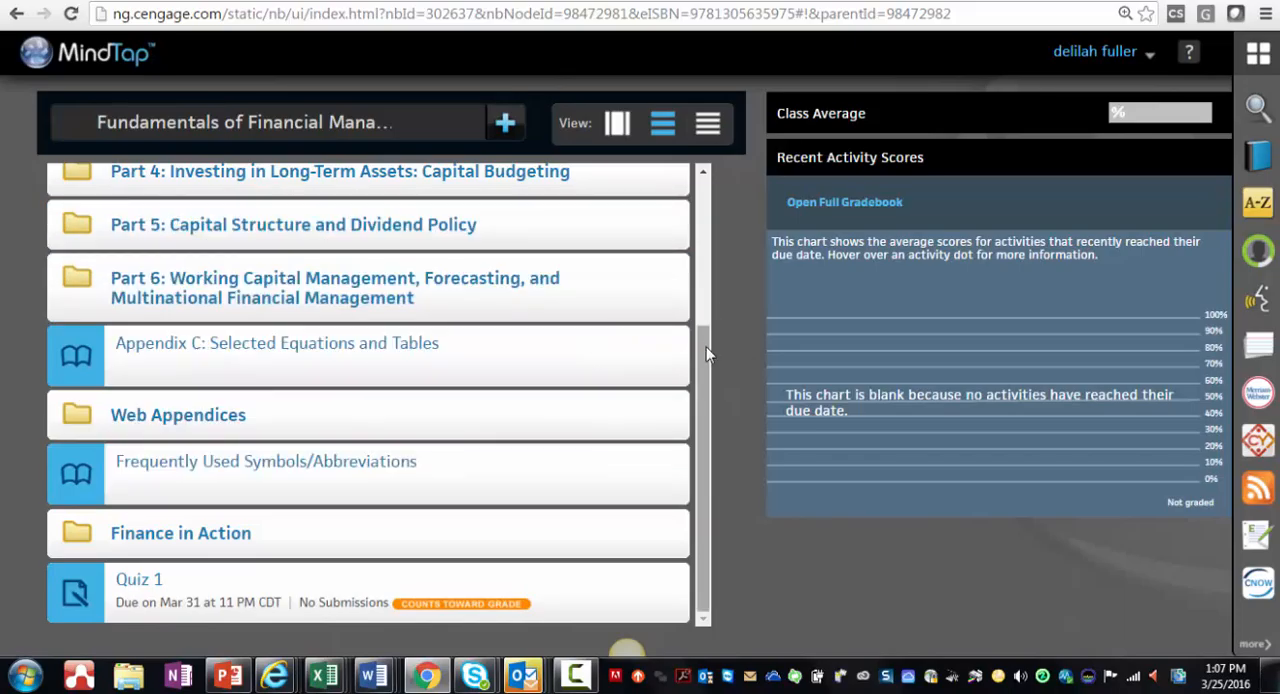
{"action": "left_click", "coordinate": [507, 126]}
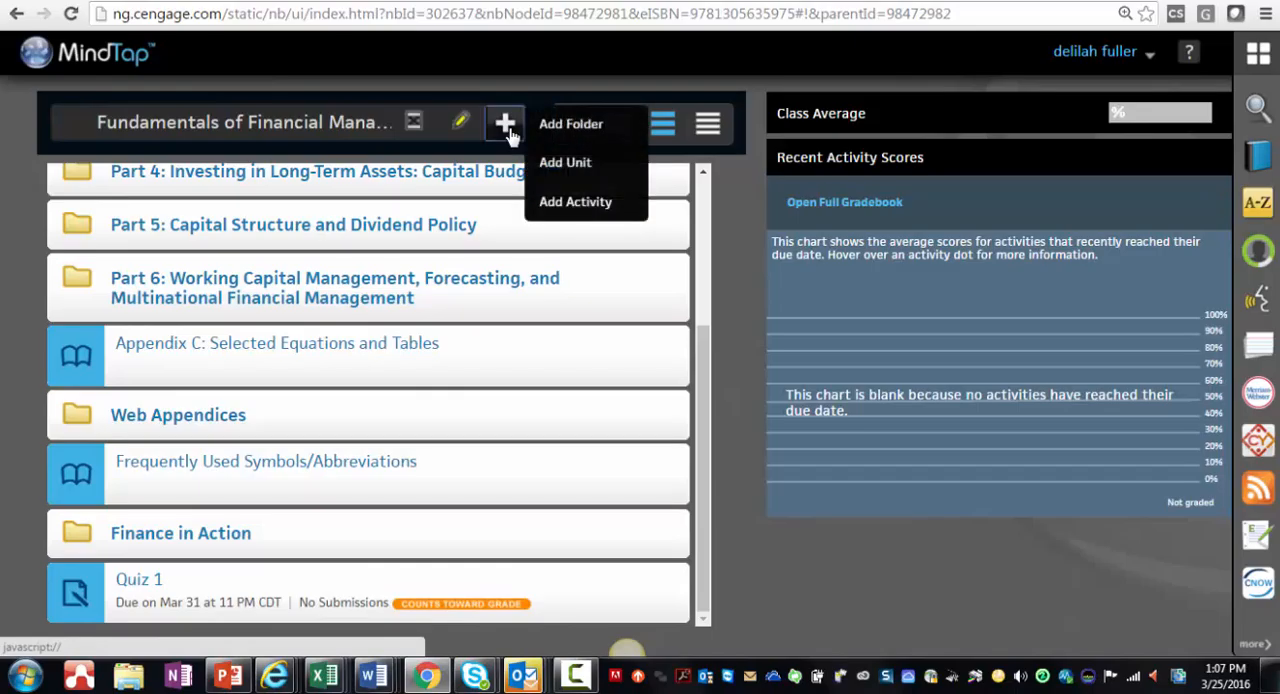
{"action": "left_click", "coordinate": [578, 205]}
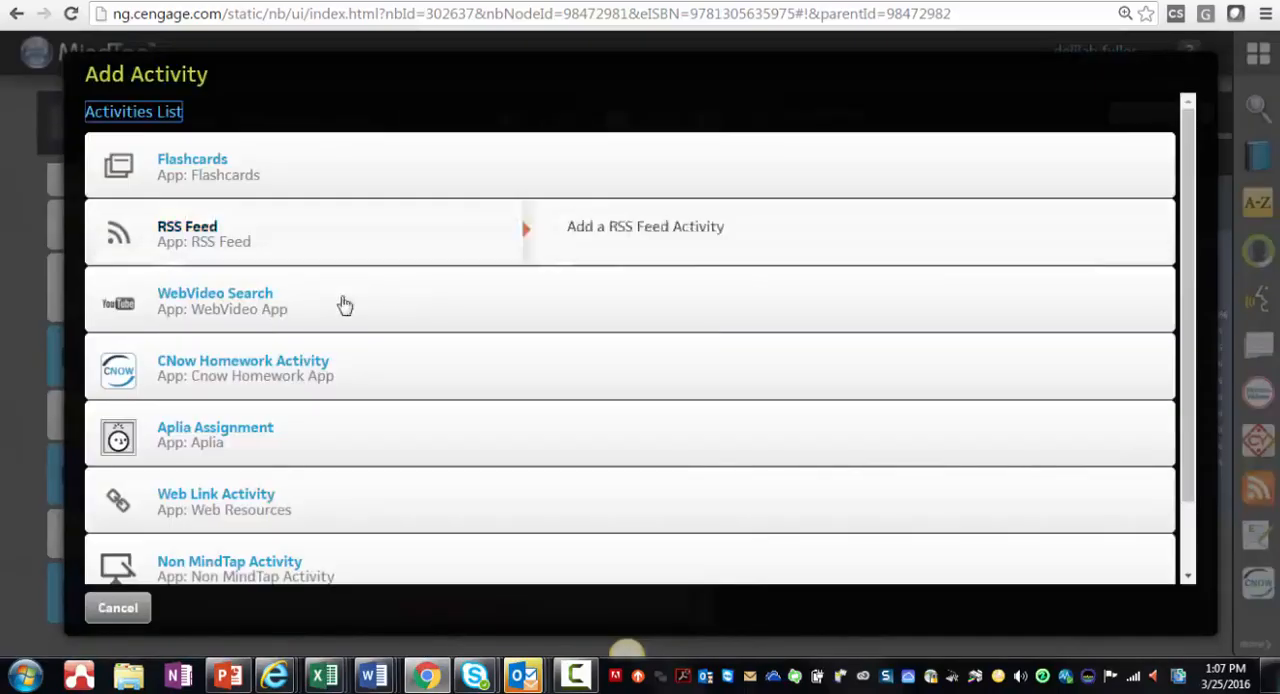
{"action": "mouse_move", "coordinate": [217, 346]}
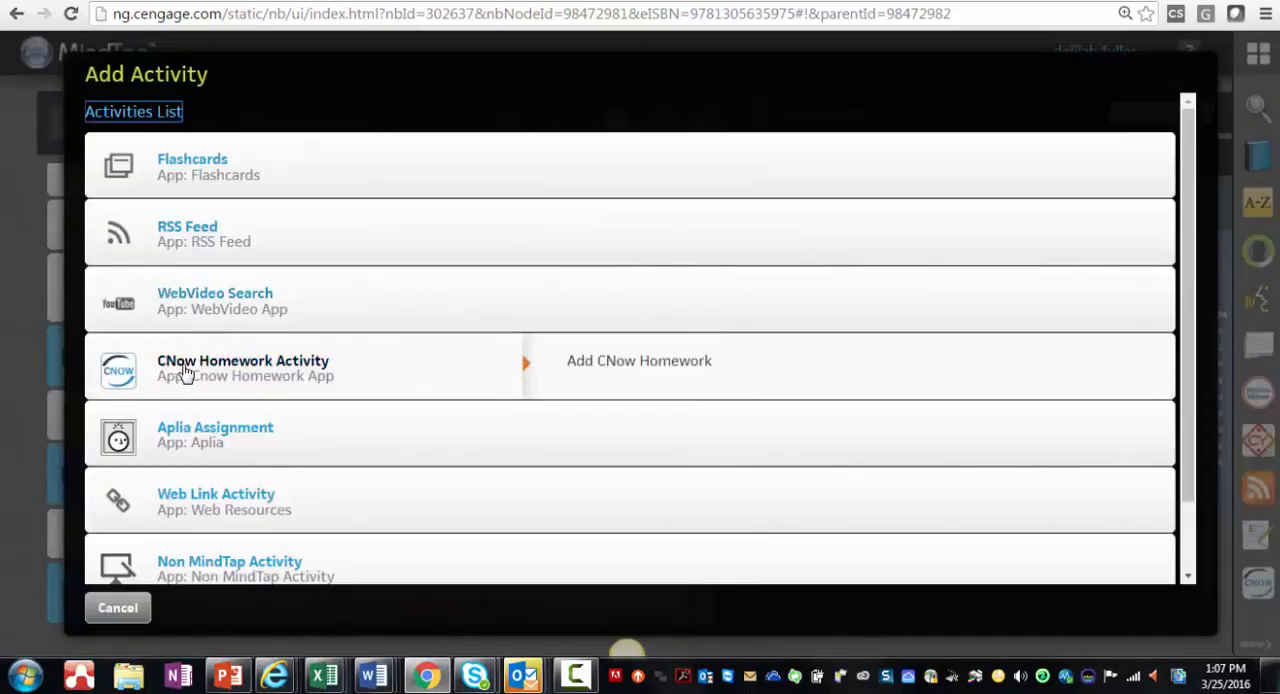
{"action": "left_click", "coordinate": [184, 373]}
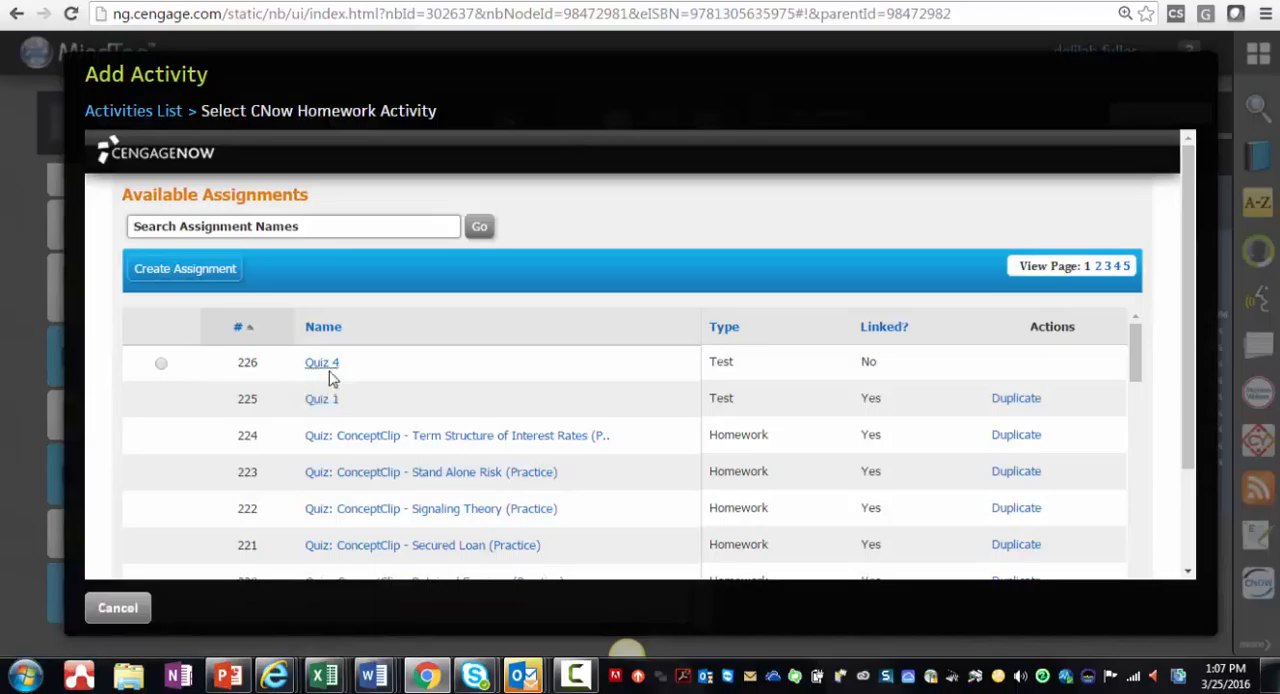
Step: Choose Quiz 4 as the assignment to add and accept its existing test options
{"action": "left_click", "coordinate": [161, 364]}
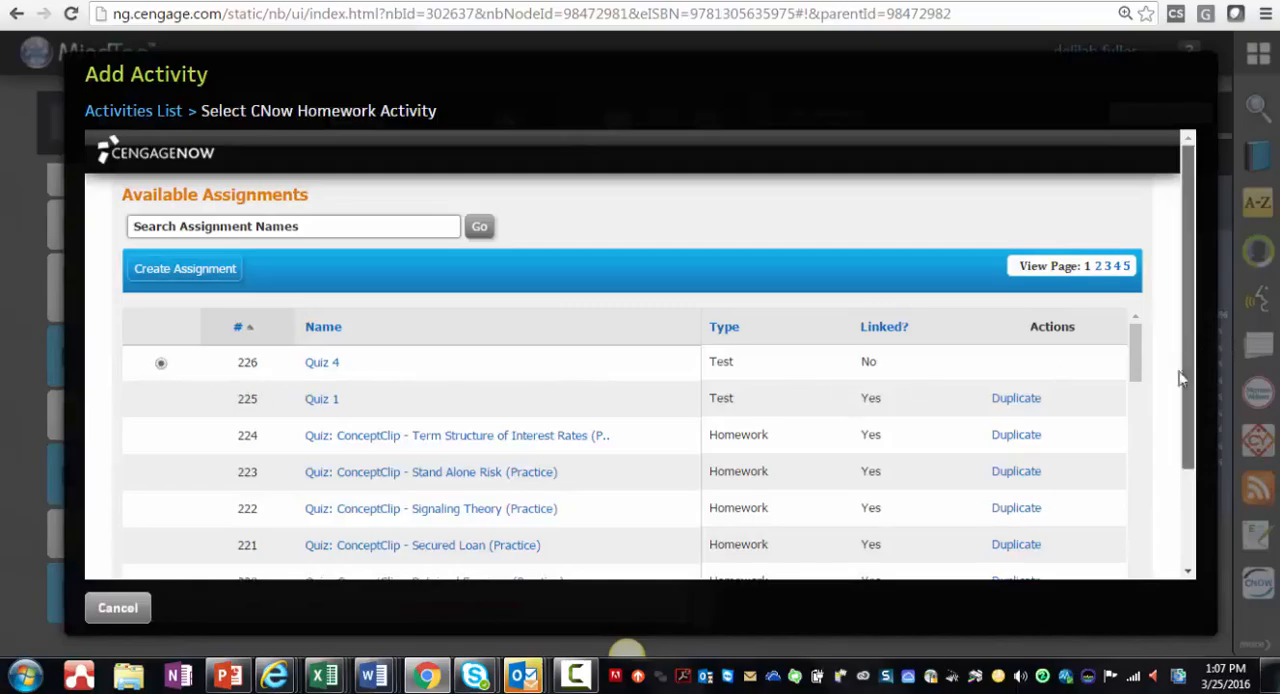
{"action": "left_click_drag", "start_coordinate": [1187, 371], "coordinate": [1160, 514]}
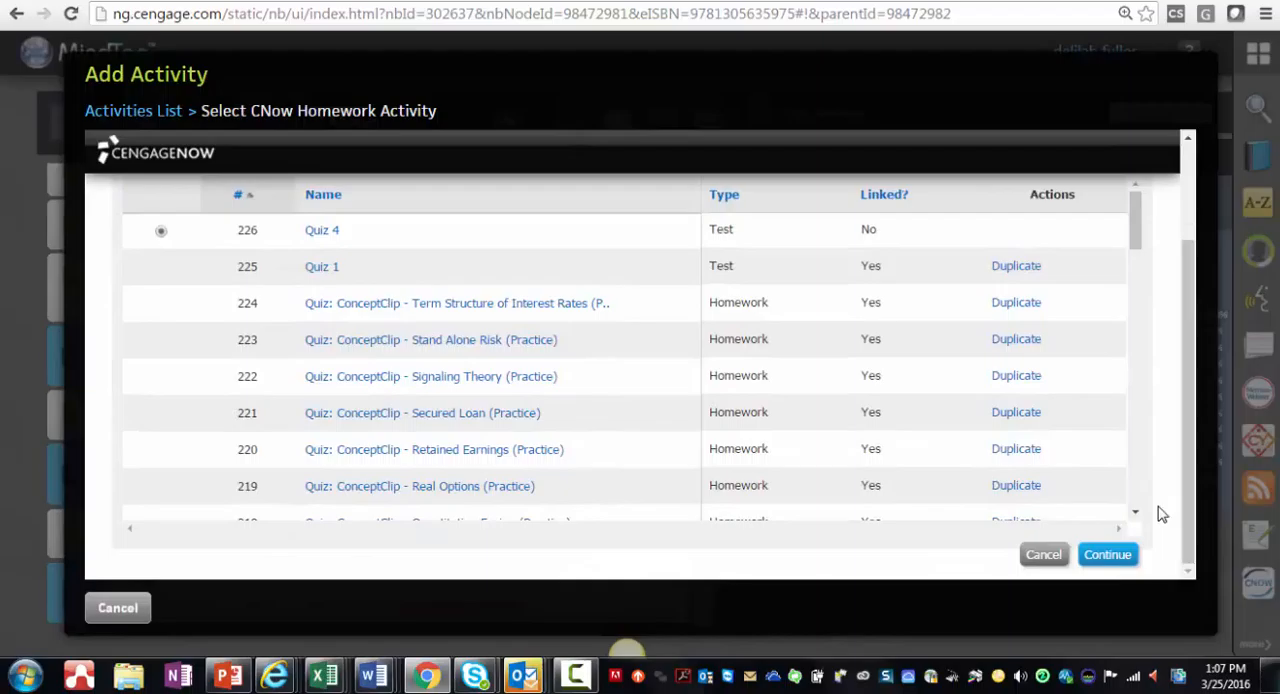
{"action": "left_click", "coordinate": [1105, 560]}
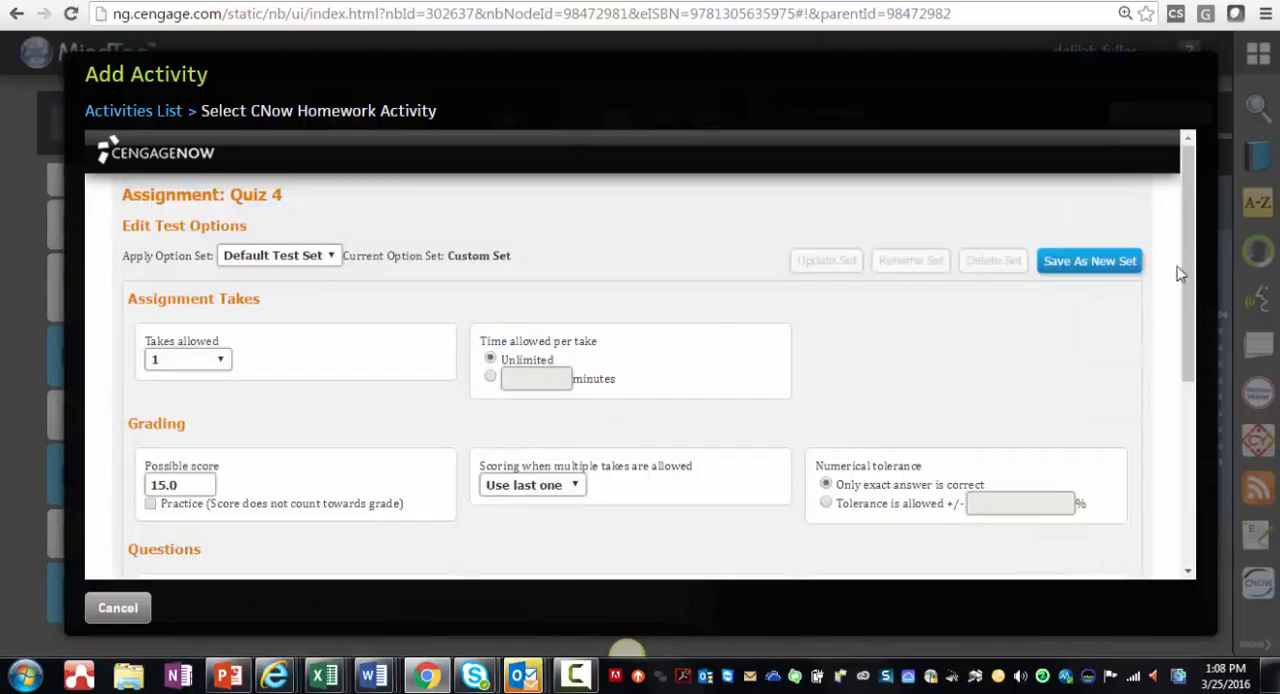
{"action": "left_click_drag", "start_coordinate": [1190, 255], "coordinate": [1194, 483]}
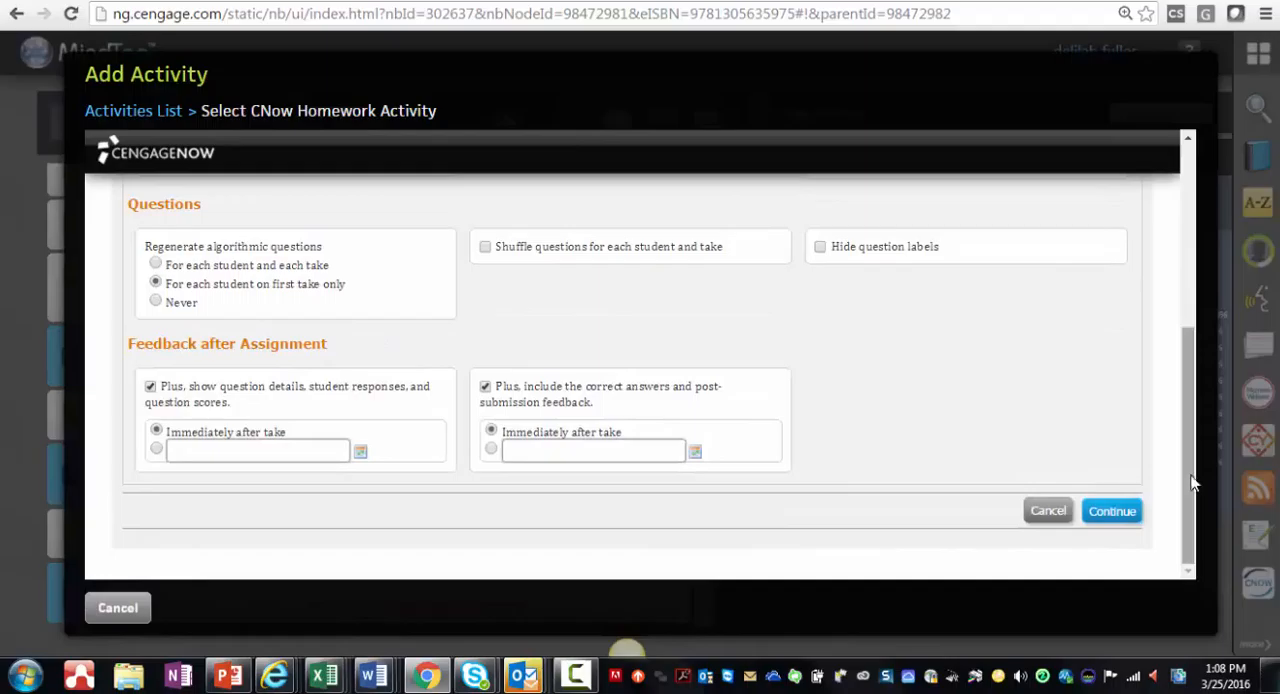
{"action": "left_click", "coordinate": [1112, 512]}
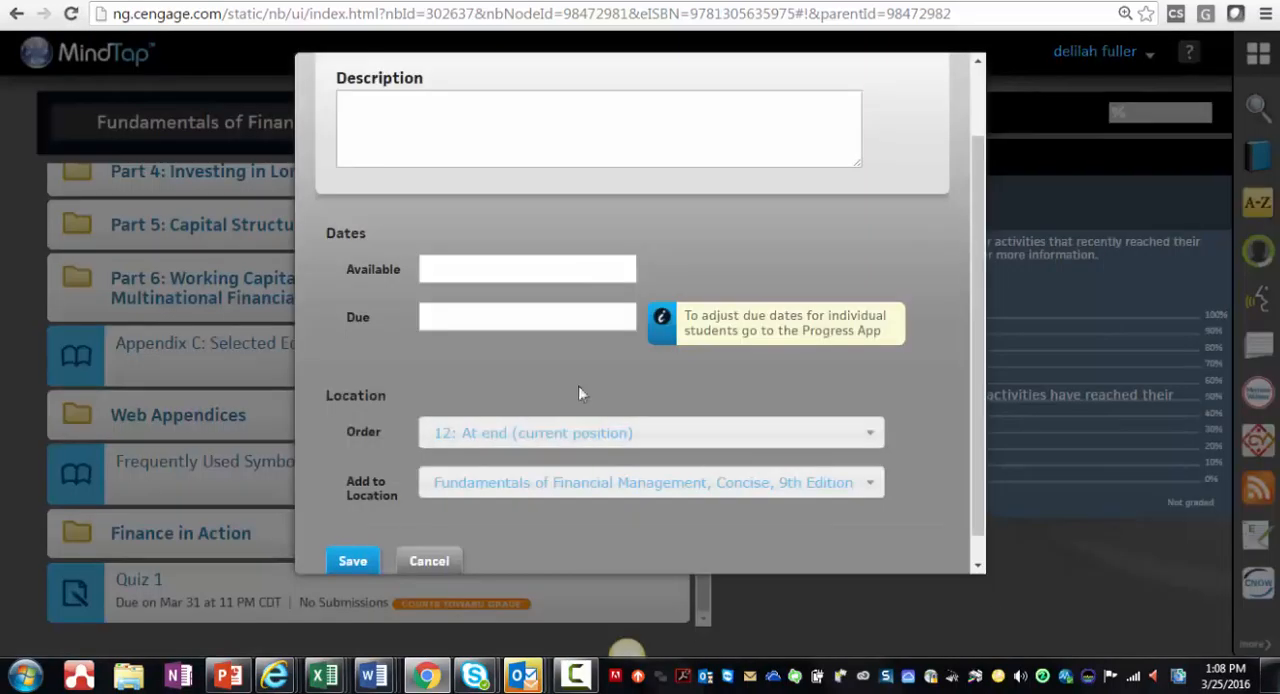
Step: Make the activity available 03/25/2016 01:00 PM and due 03/31/2016 11:00 PM, and save it at the end of the learning path
{"action": "left_click", "coordinate": [455, 271]}
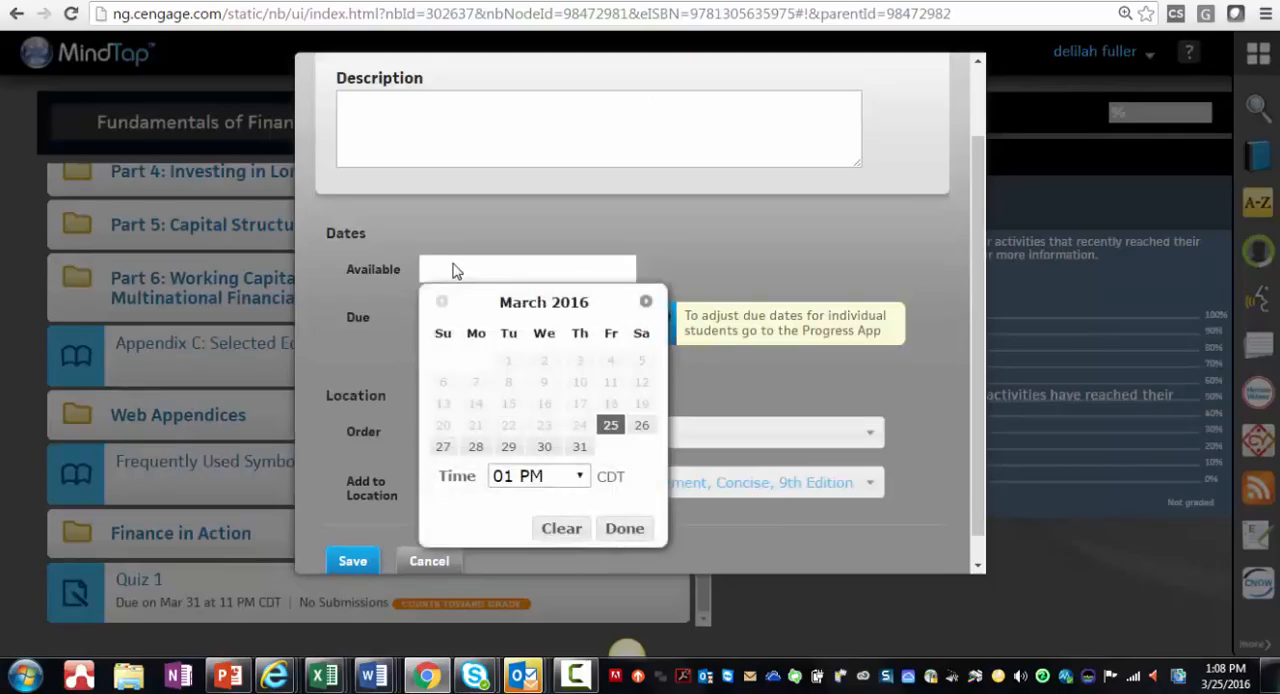
{"action": "left_click", "coordinate": [611, 430]}
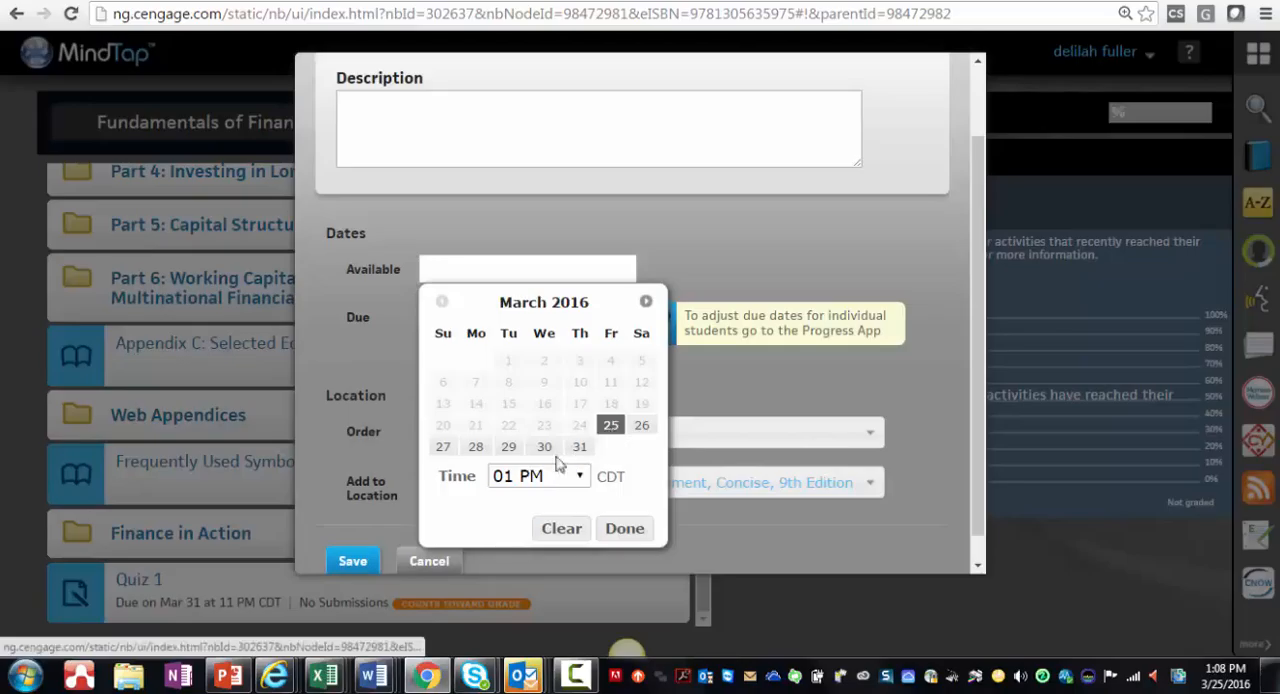
{"action": "left_click", "coordinate": [622, 542]}
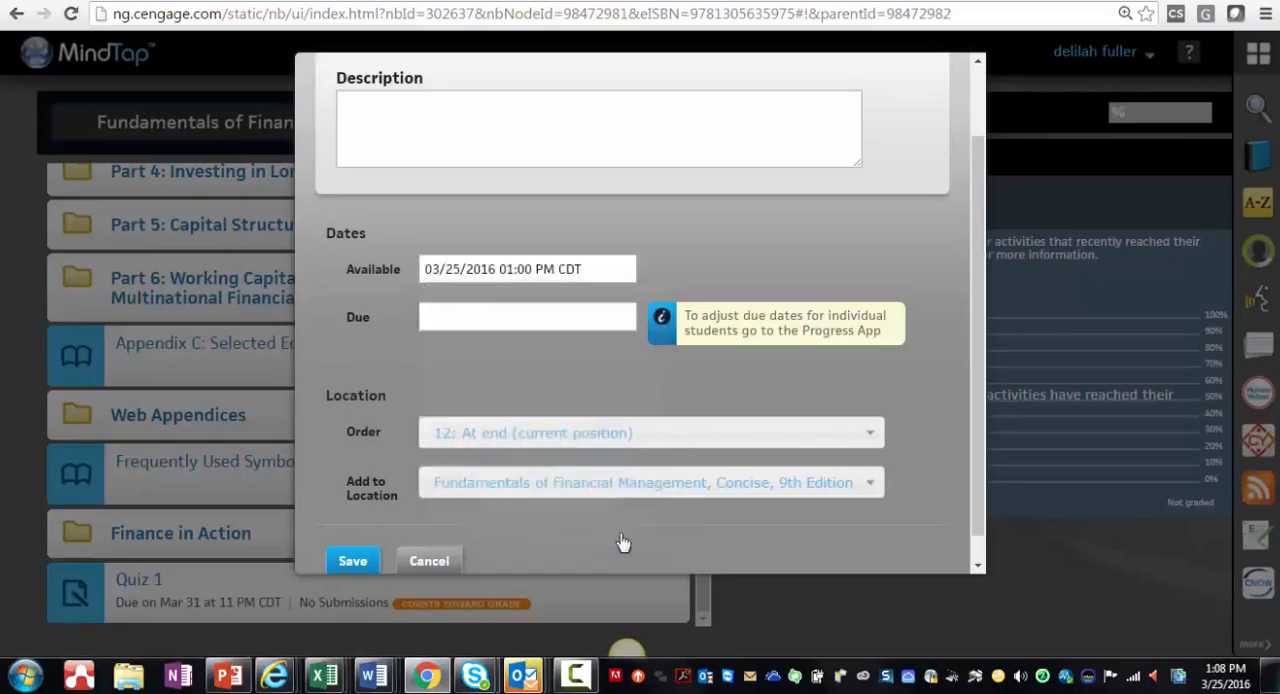
{"action": "left_click", "coordinate": [590, 321]}
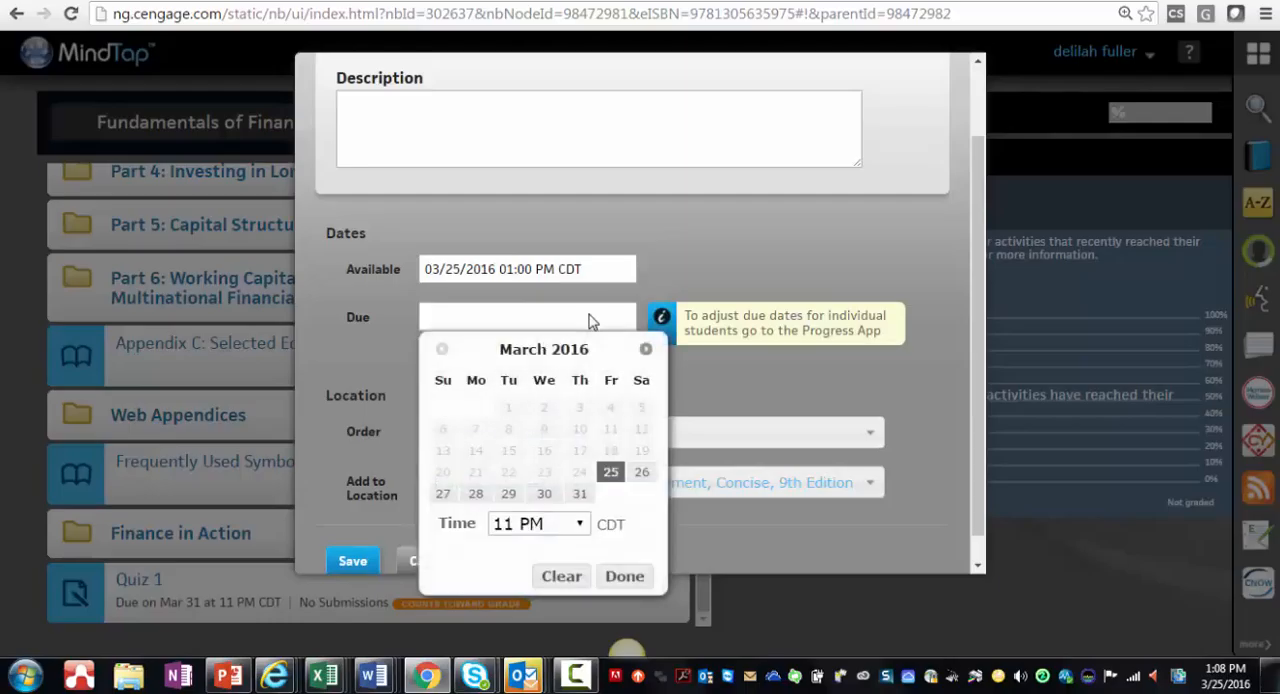
{"action": "left_click", "coordinate": [580, 494]}
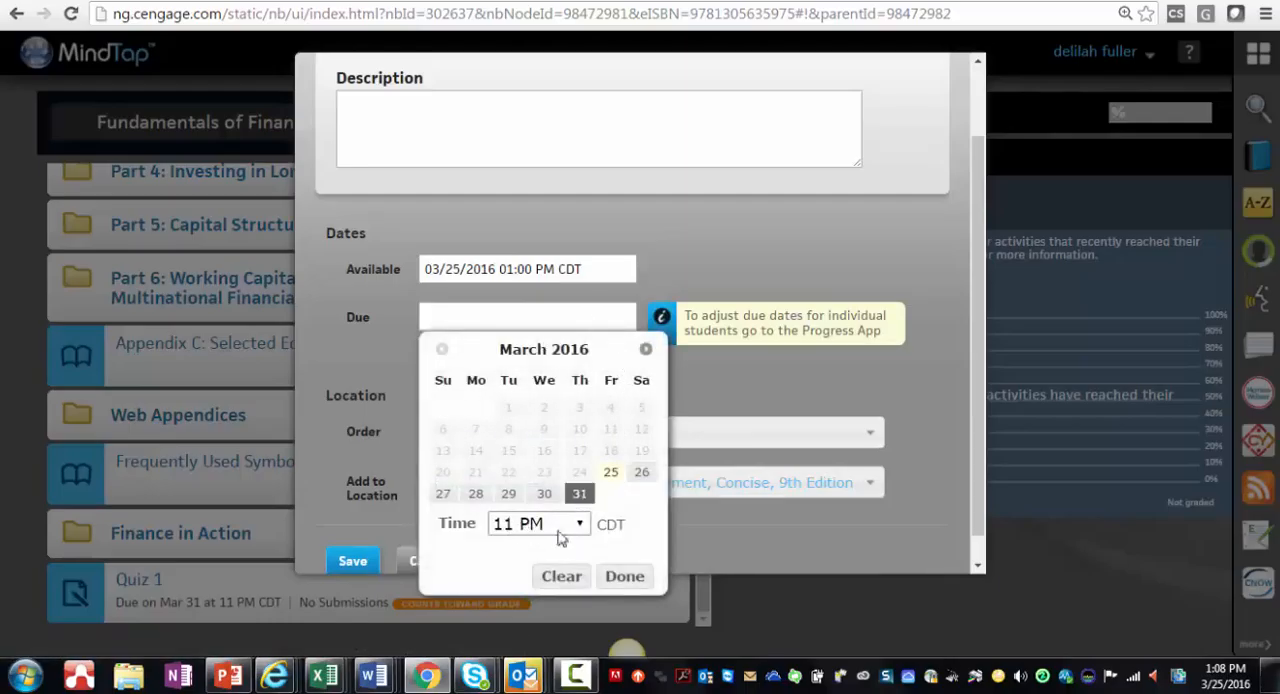
{"action": "left_click", "coordinate": [624, 577]}
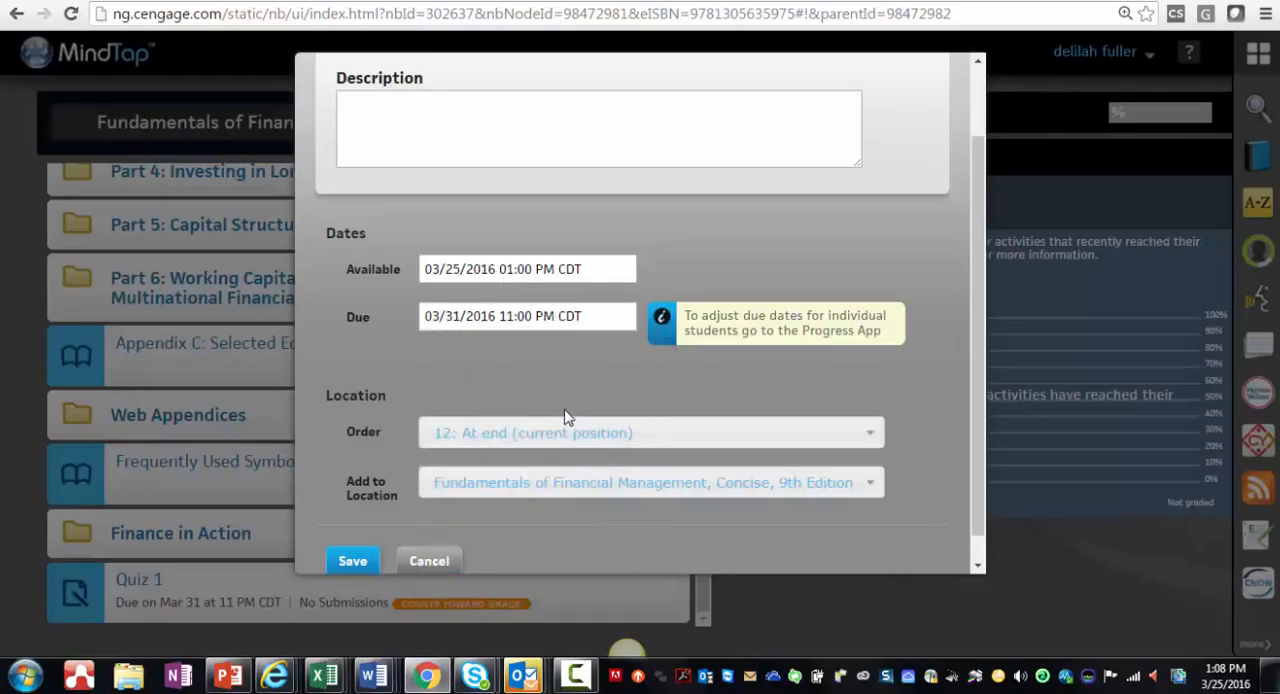
{"action": "left_click", "coordinate": [352, 563]}
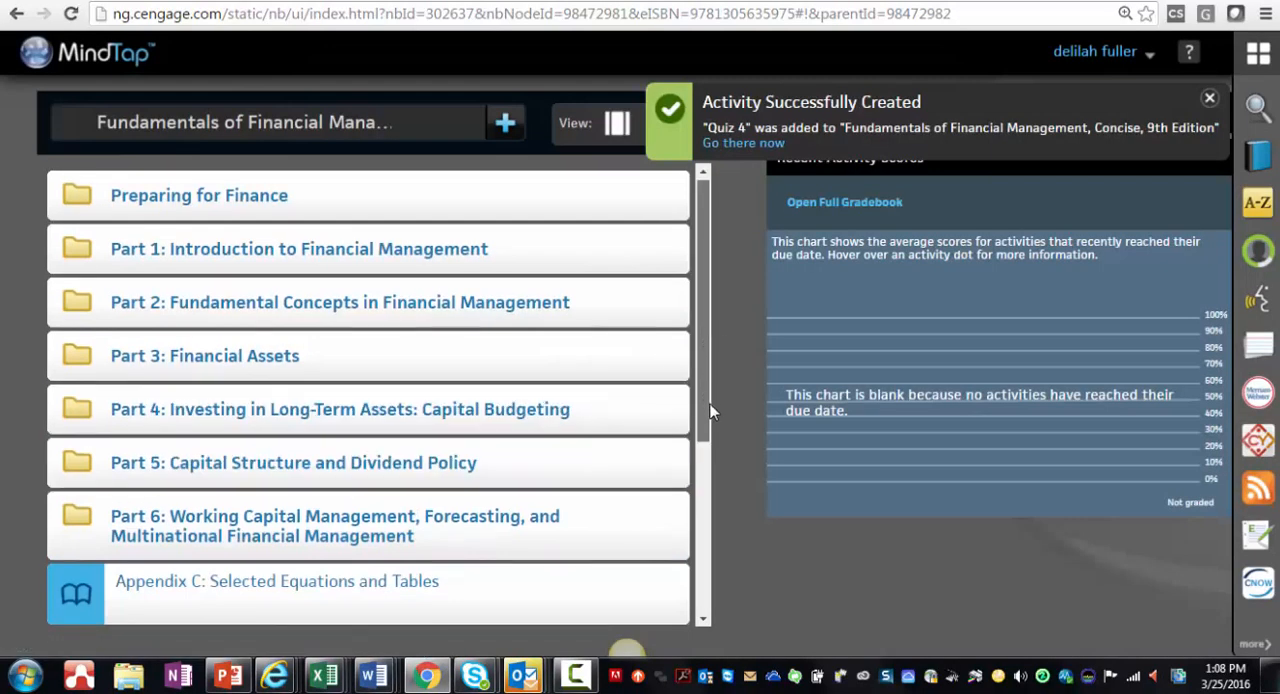
Step: Open the Quiz 4 activity's settings from the end of the learning path, review its options and dates, and save
{"action": "left_click_drag", "start_coordinate": [710, 410], "coordinate": [706, 557]}
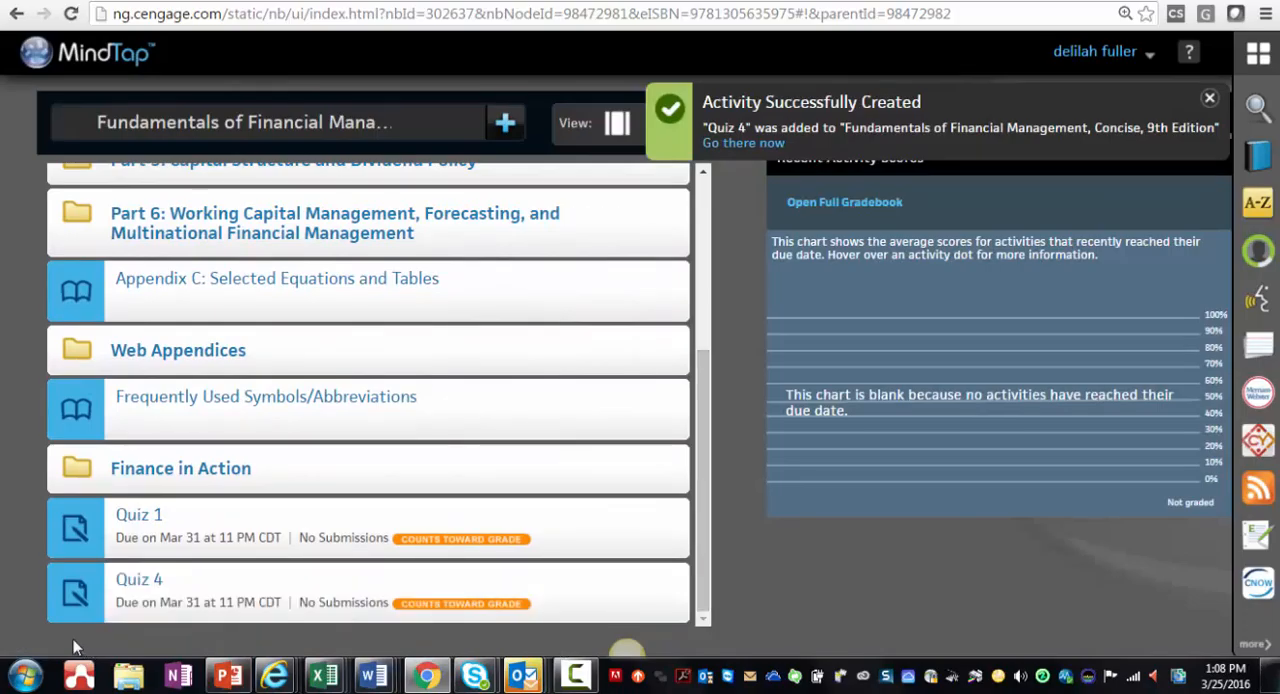
{"action": "mouse_move", "coordinate": [109, 609]}
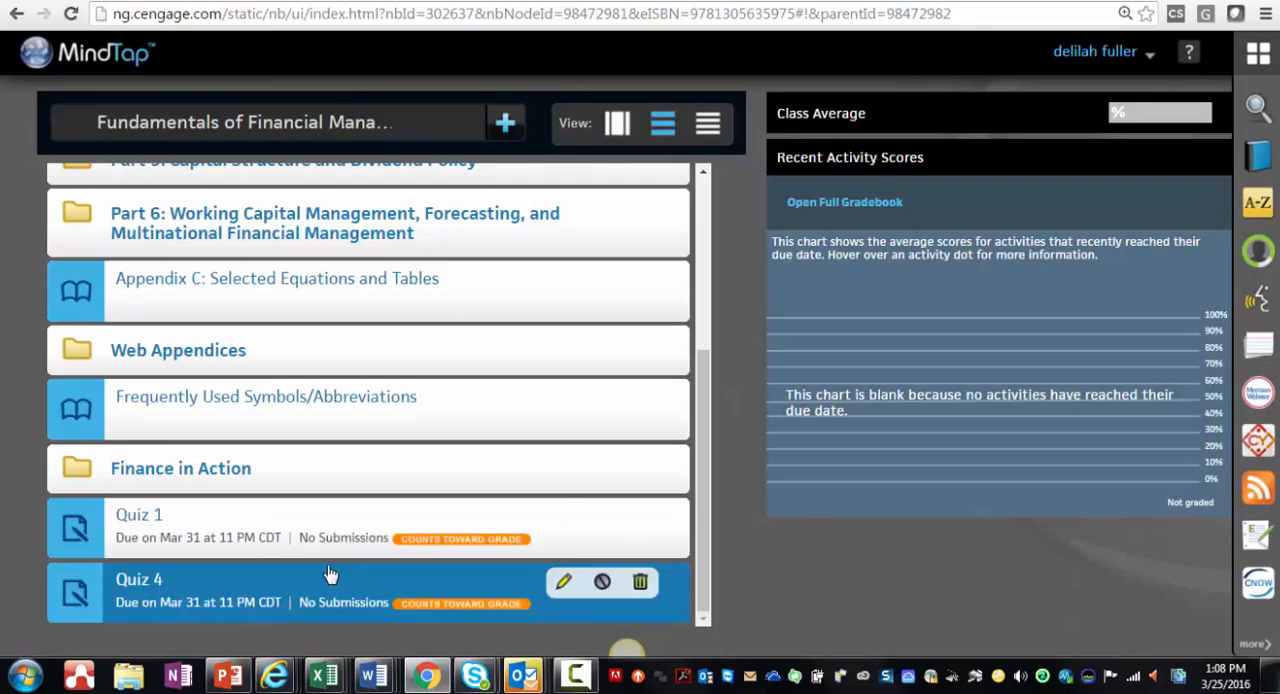
{"action": "left_click", "coordinate": [563, 584]}
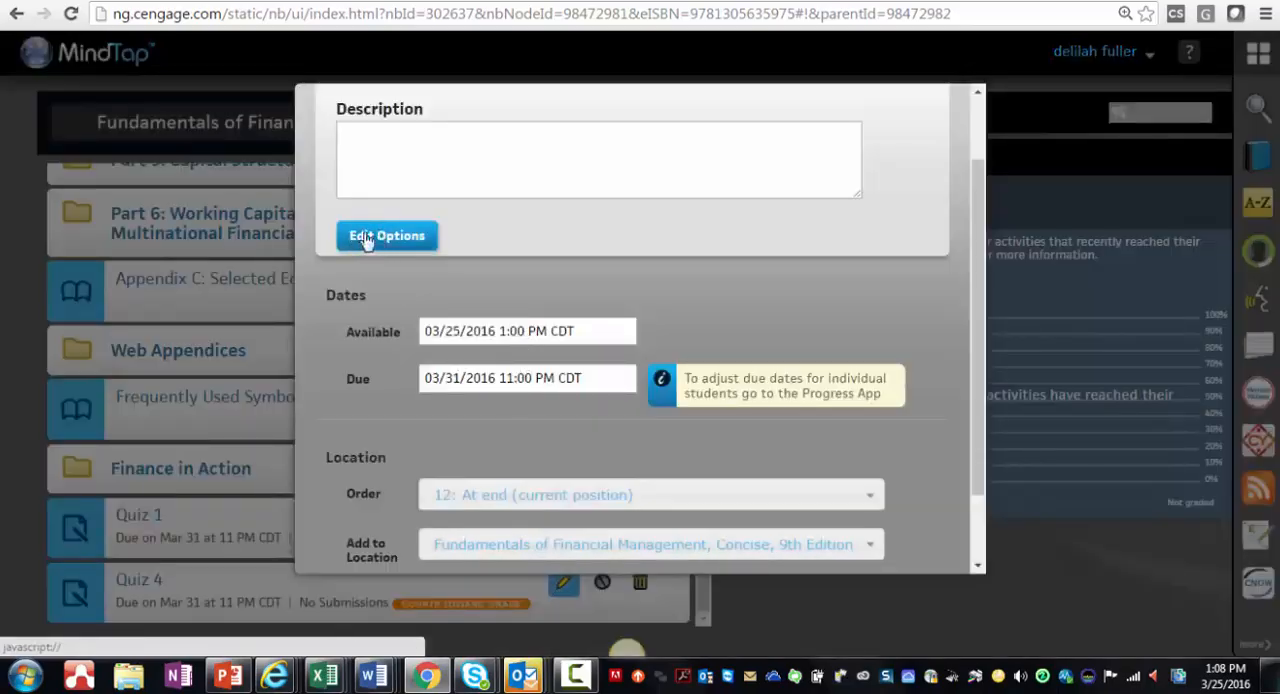
{"action": "scroll", "coordinate": [425, 300], "scroll_direction": "down", "scroll_amount": 2}
{"action": "left_click", "coordinate": [350, 531]}
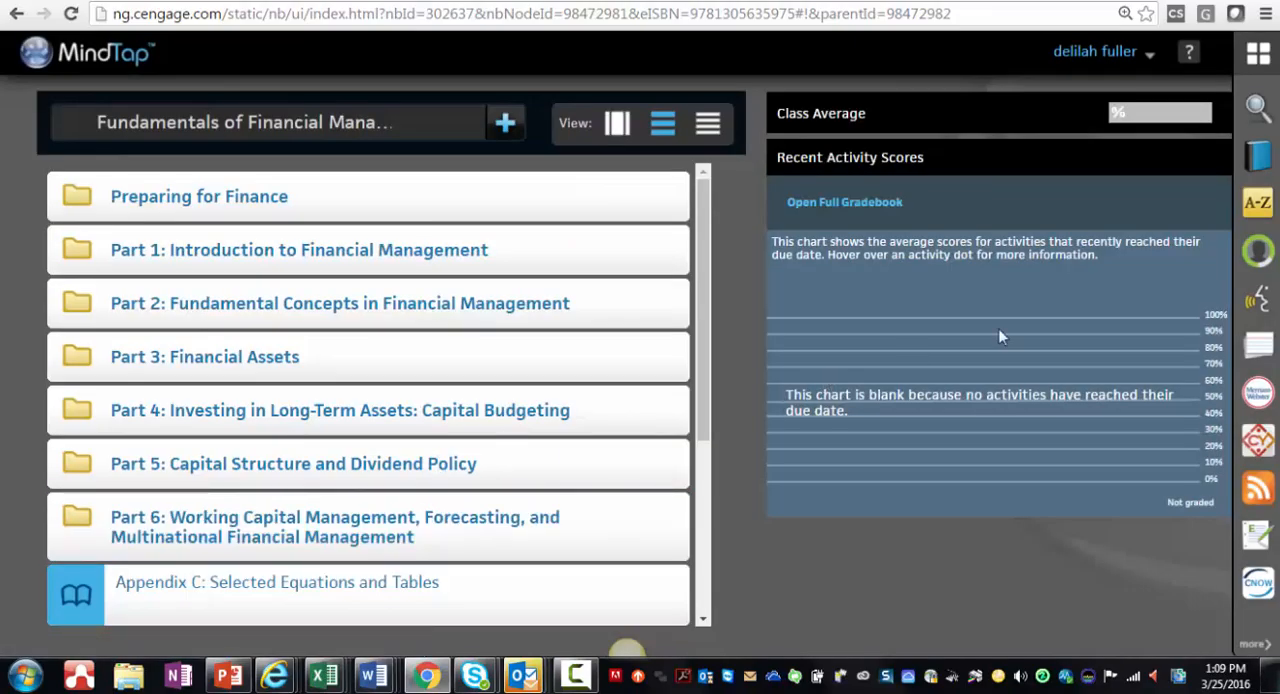
Step: Open the Progress app's gradebook and expand all grades to show the scores per assignment
{"action": "left_click", "coordinate": [1259, 259]}
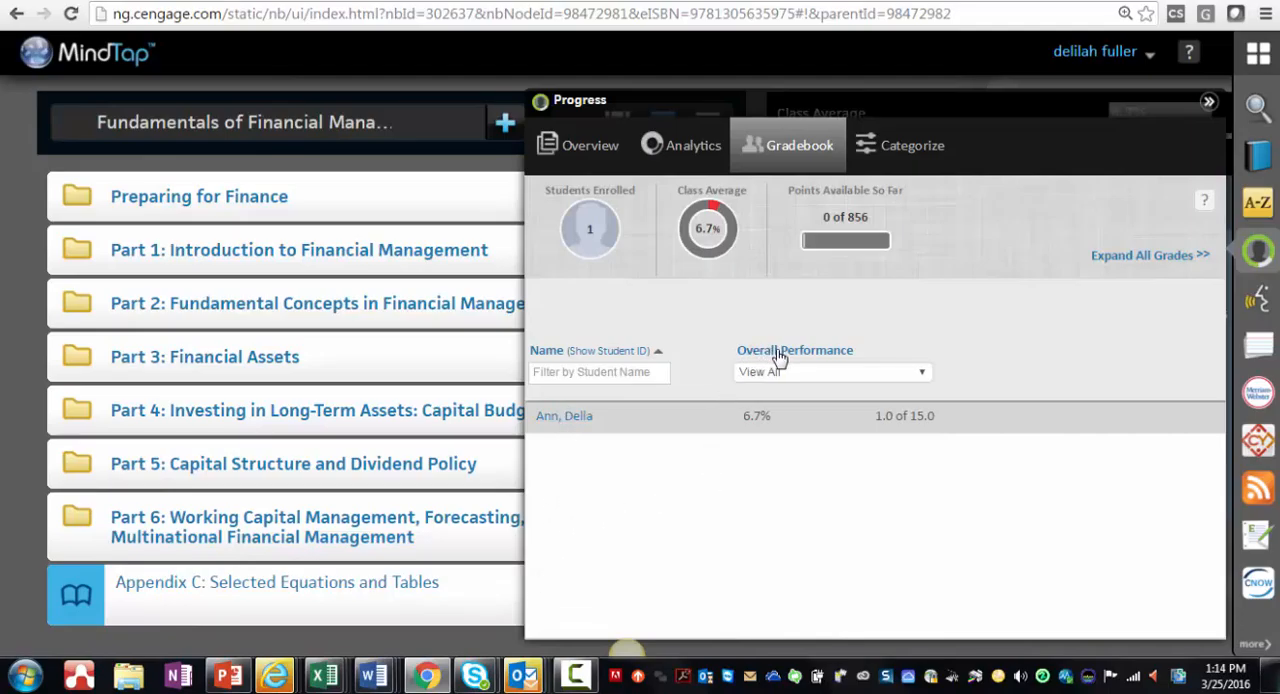
{"action": "left_click", "coordinate": [1152, 256]}
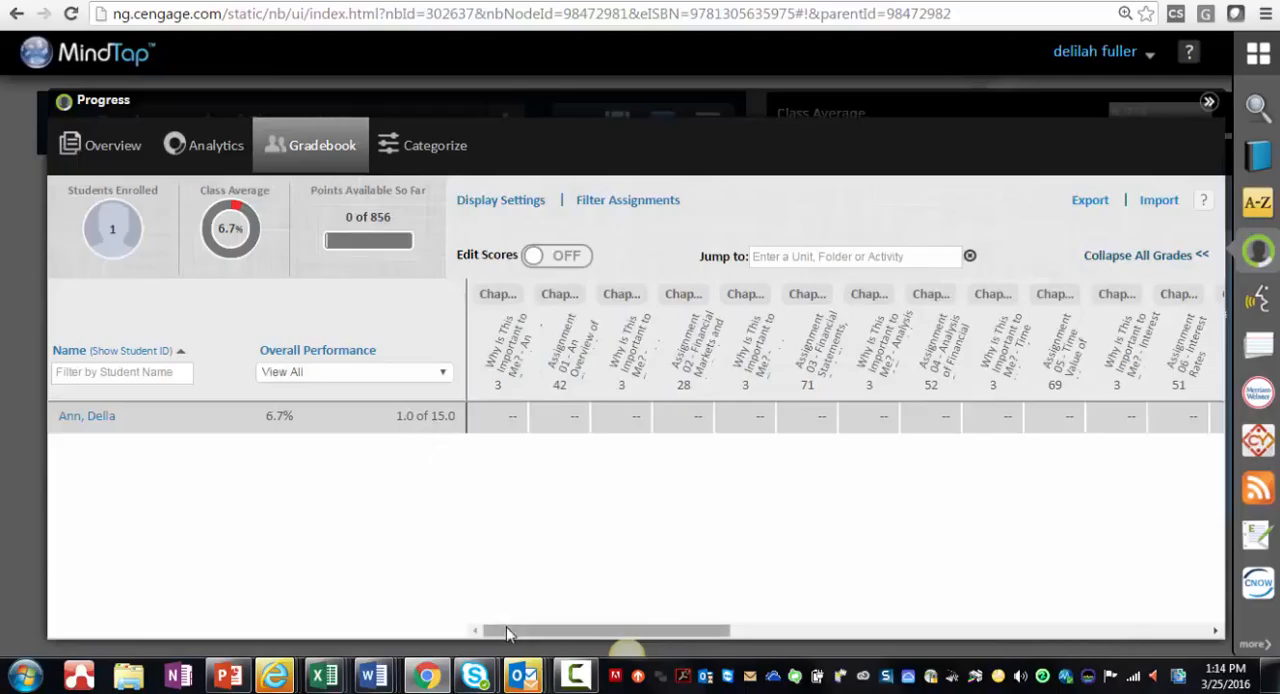
{"action": "left_click_drag", "start_coordinate": [507, 629], "coordinate": [423, 628]}
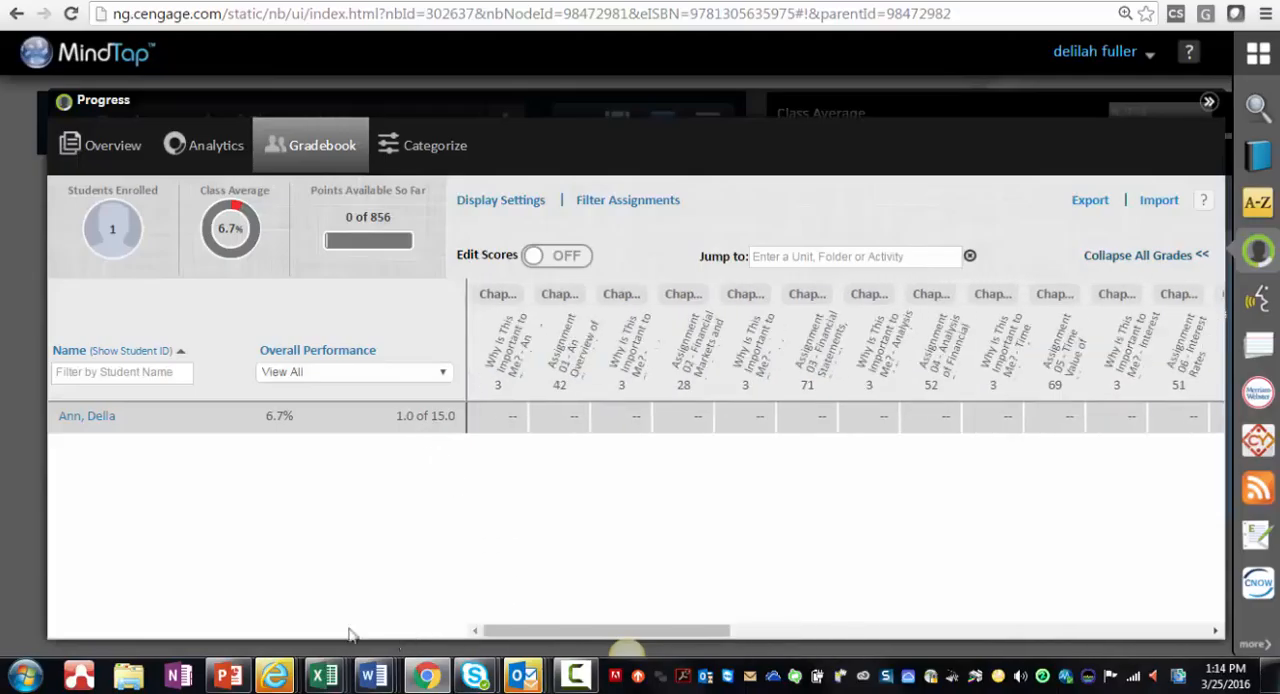
Step: Open the enrolled student's grade record and bring up the score details for Quiz 1
{"action": "left_click", "coordinate": [88, 418]}
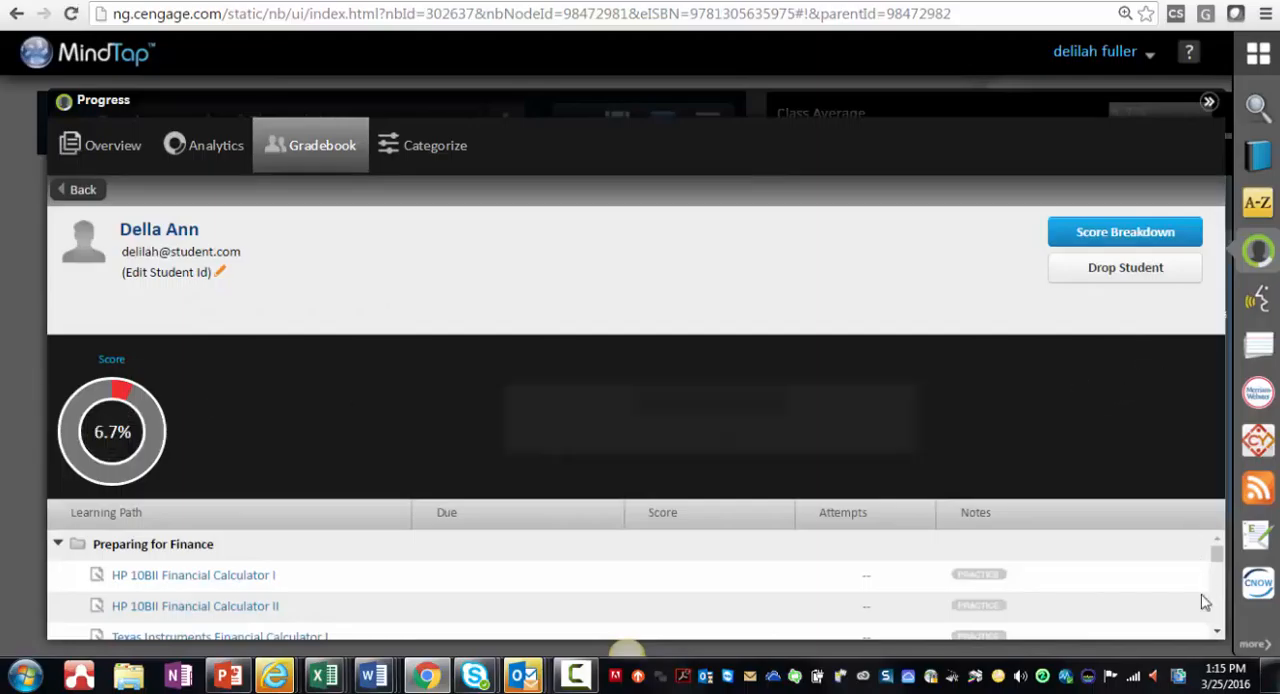
{"action": "left_click_drag", "start_coordinate": [1216, 553], "coordinate": [1219, 628]}
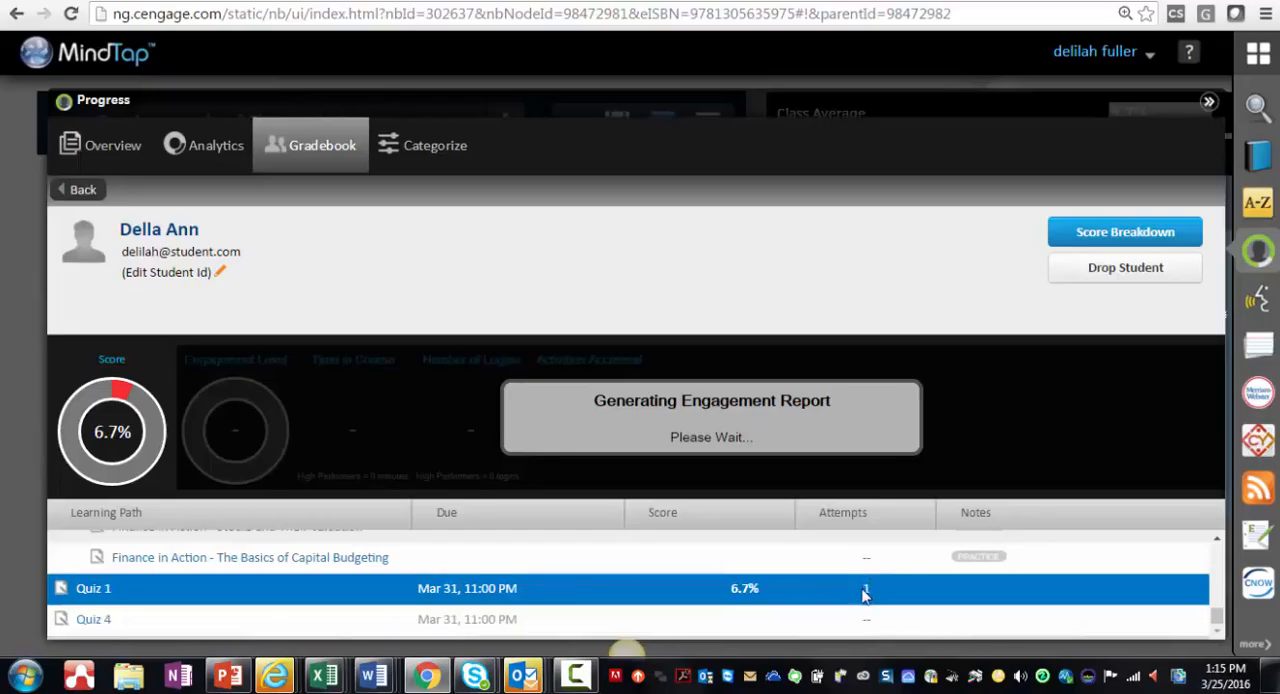
{"action": "left_click", "coordinate": [742, 590]}
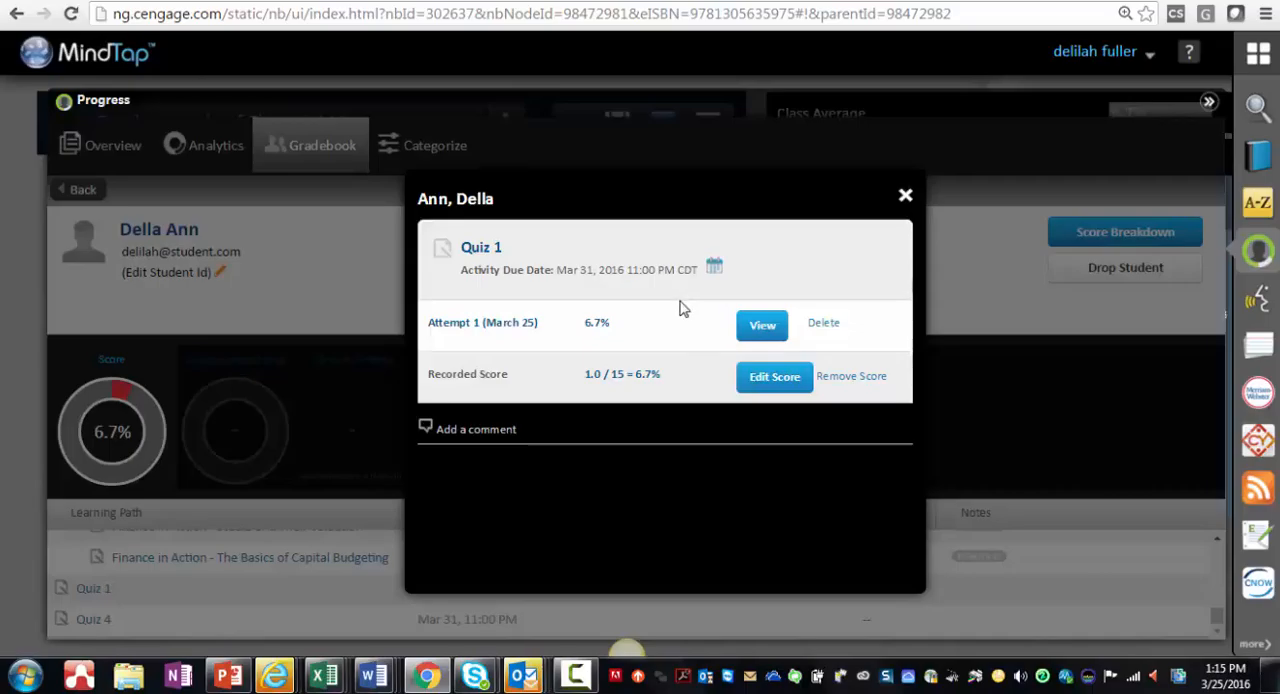
Step: Extend this student's Quiz 1 due date to April 2, 2016 at 11 PM and close the score details
{"action": "left_click", "coordinate": [714, 268]}
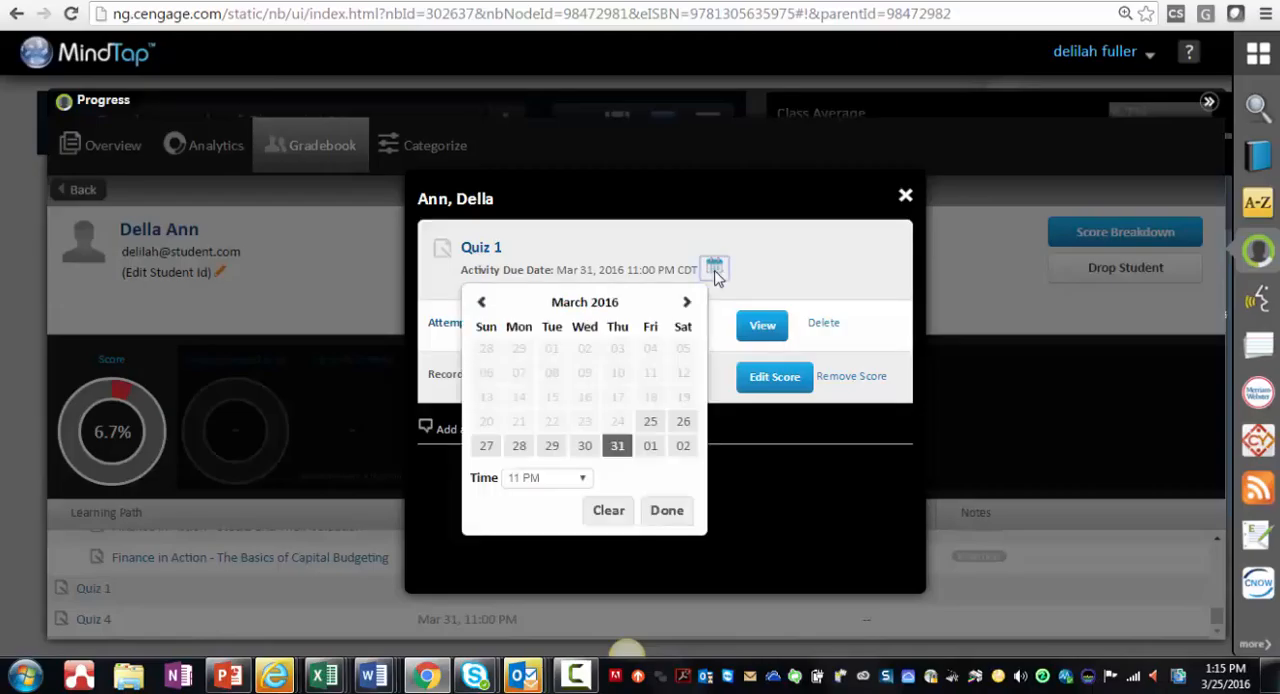
{"action": "left_click", "coordinate": [680, 449]}
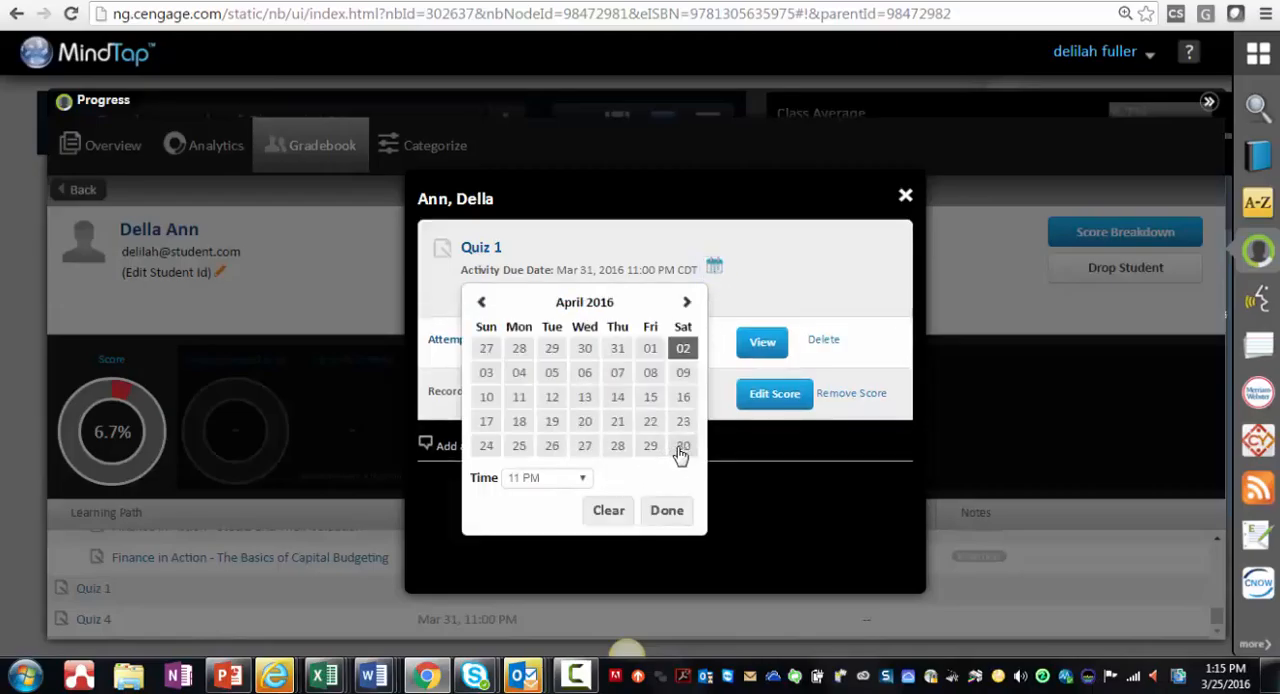
{"action": "left_click", "coordinate": [669, 512]}
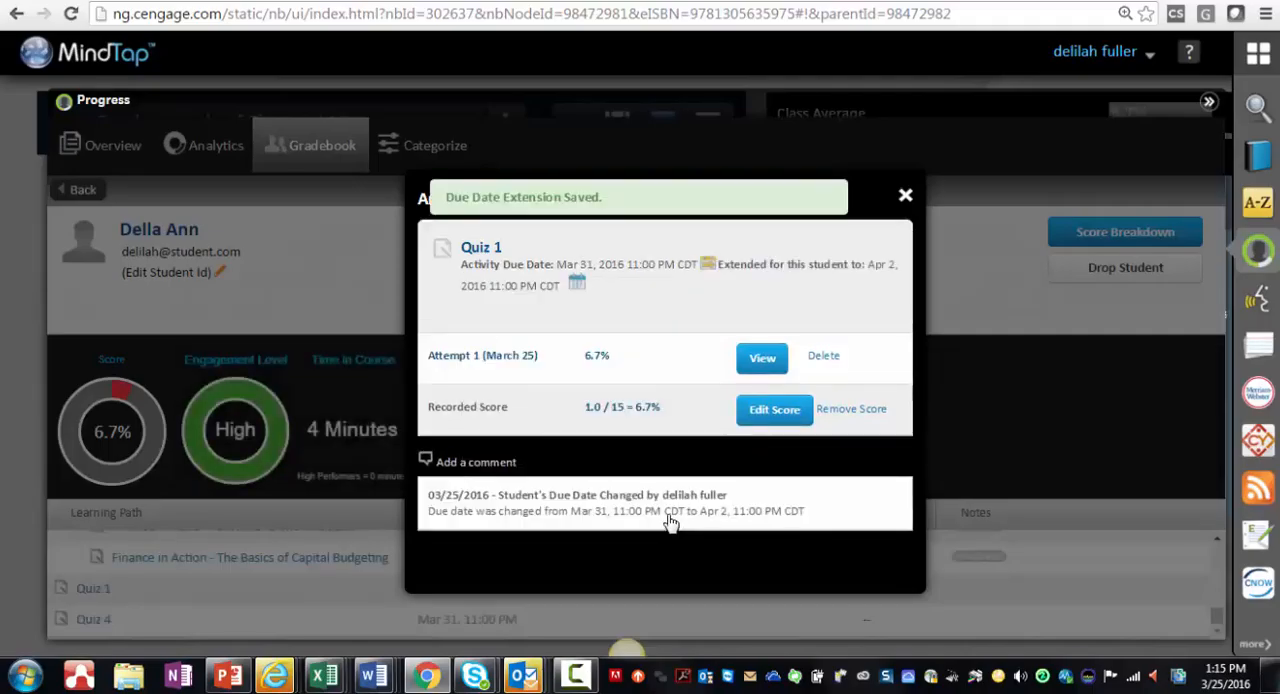
{"action": "left_click", "coordinate": [905, 196]}
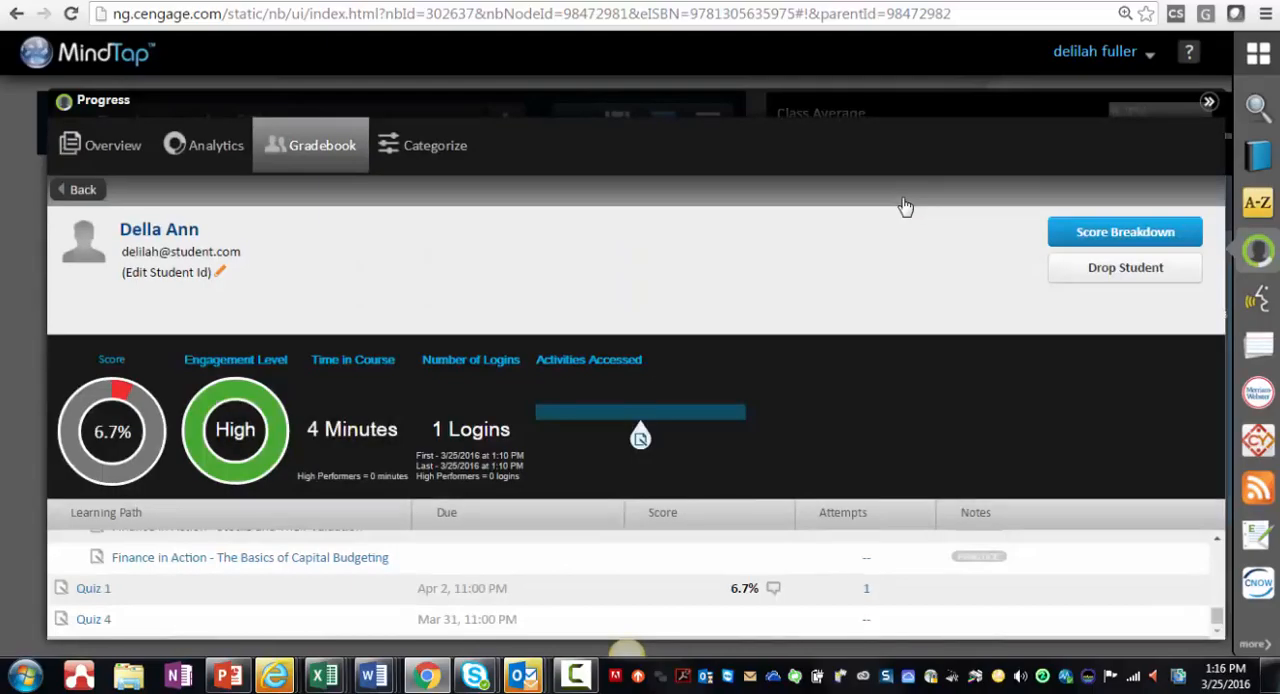